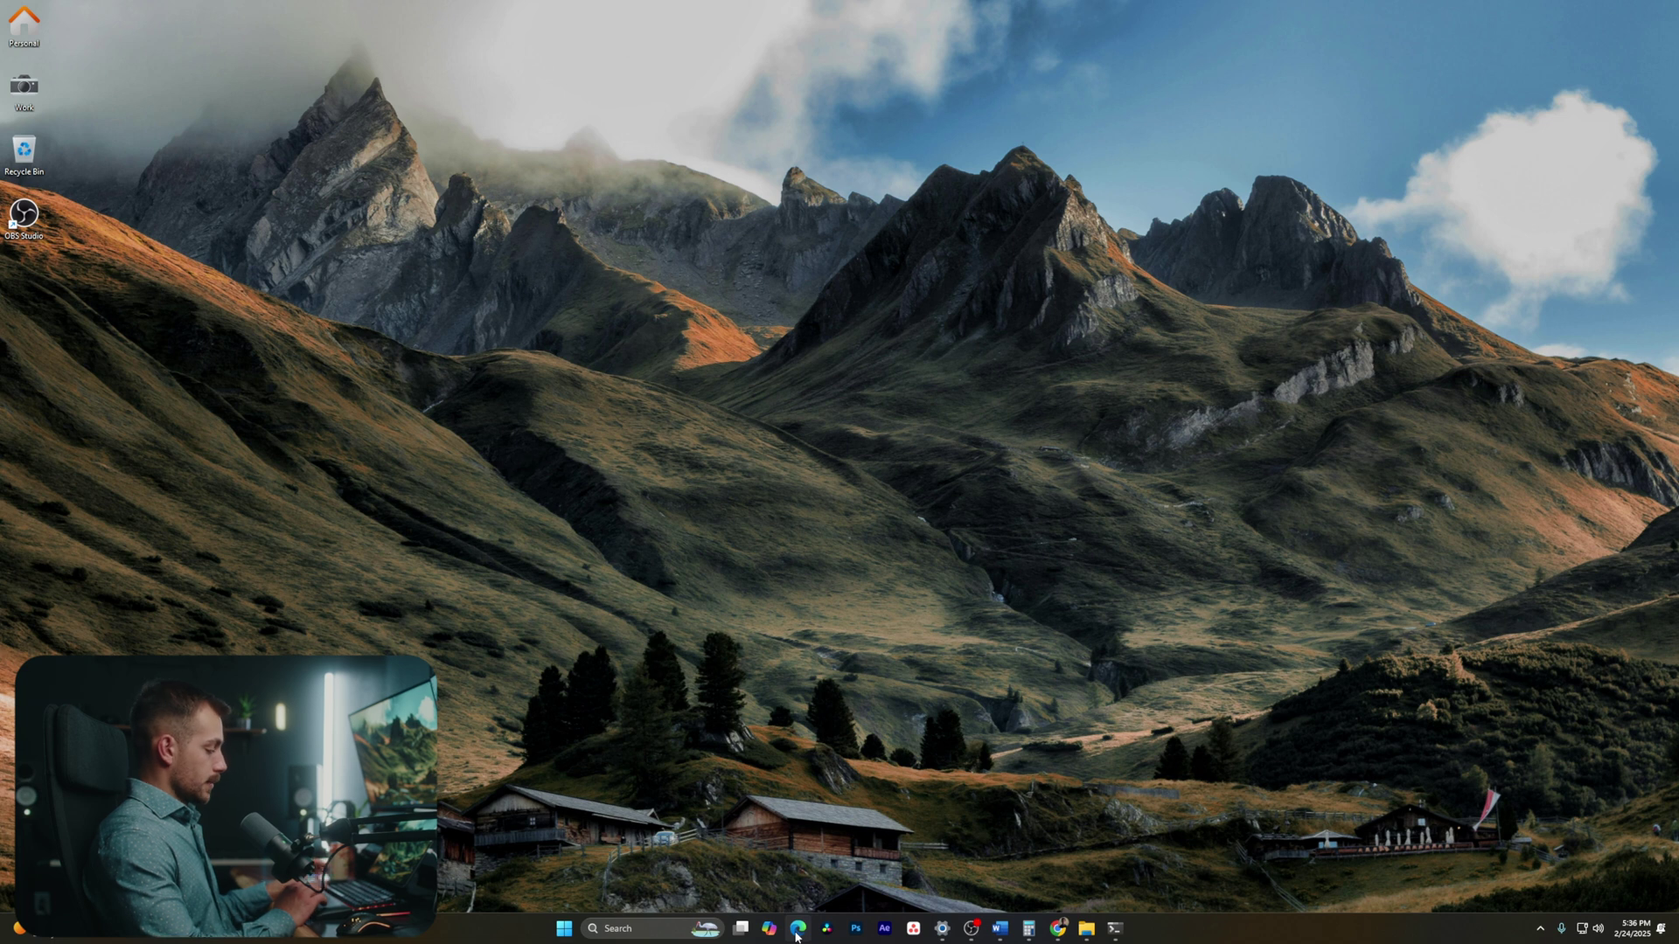
Step: Review Storage Sense's weekly cleanup schedule under System > Storage, then close Settings
key(super)
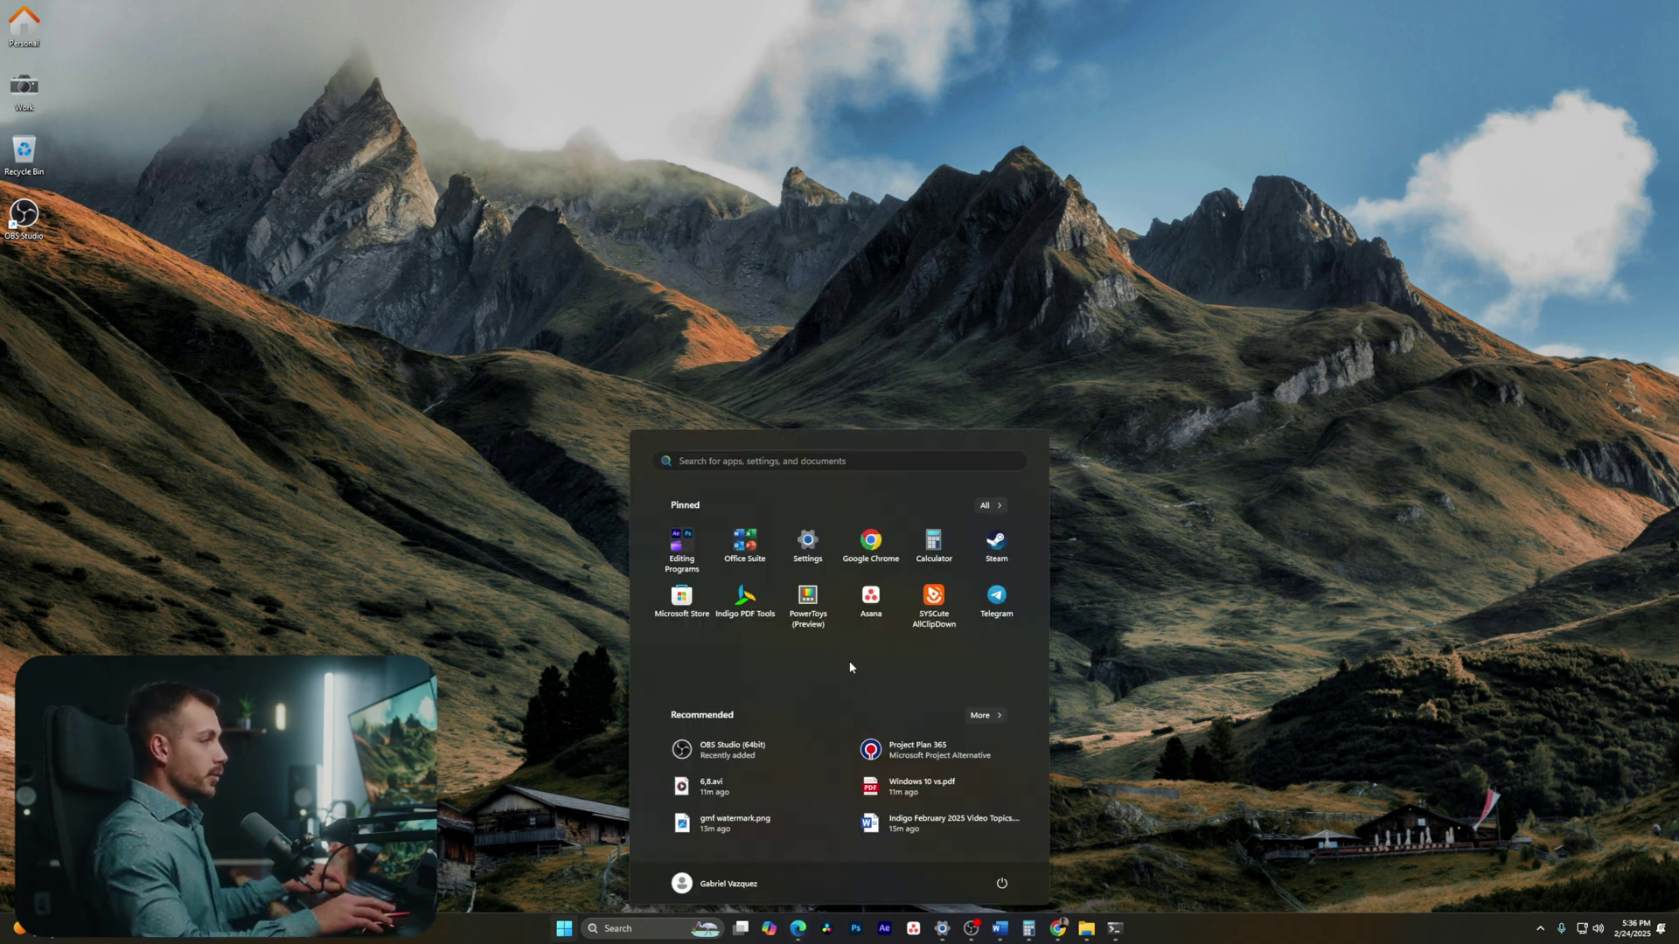
key(super+i)
click(517, 332)
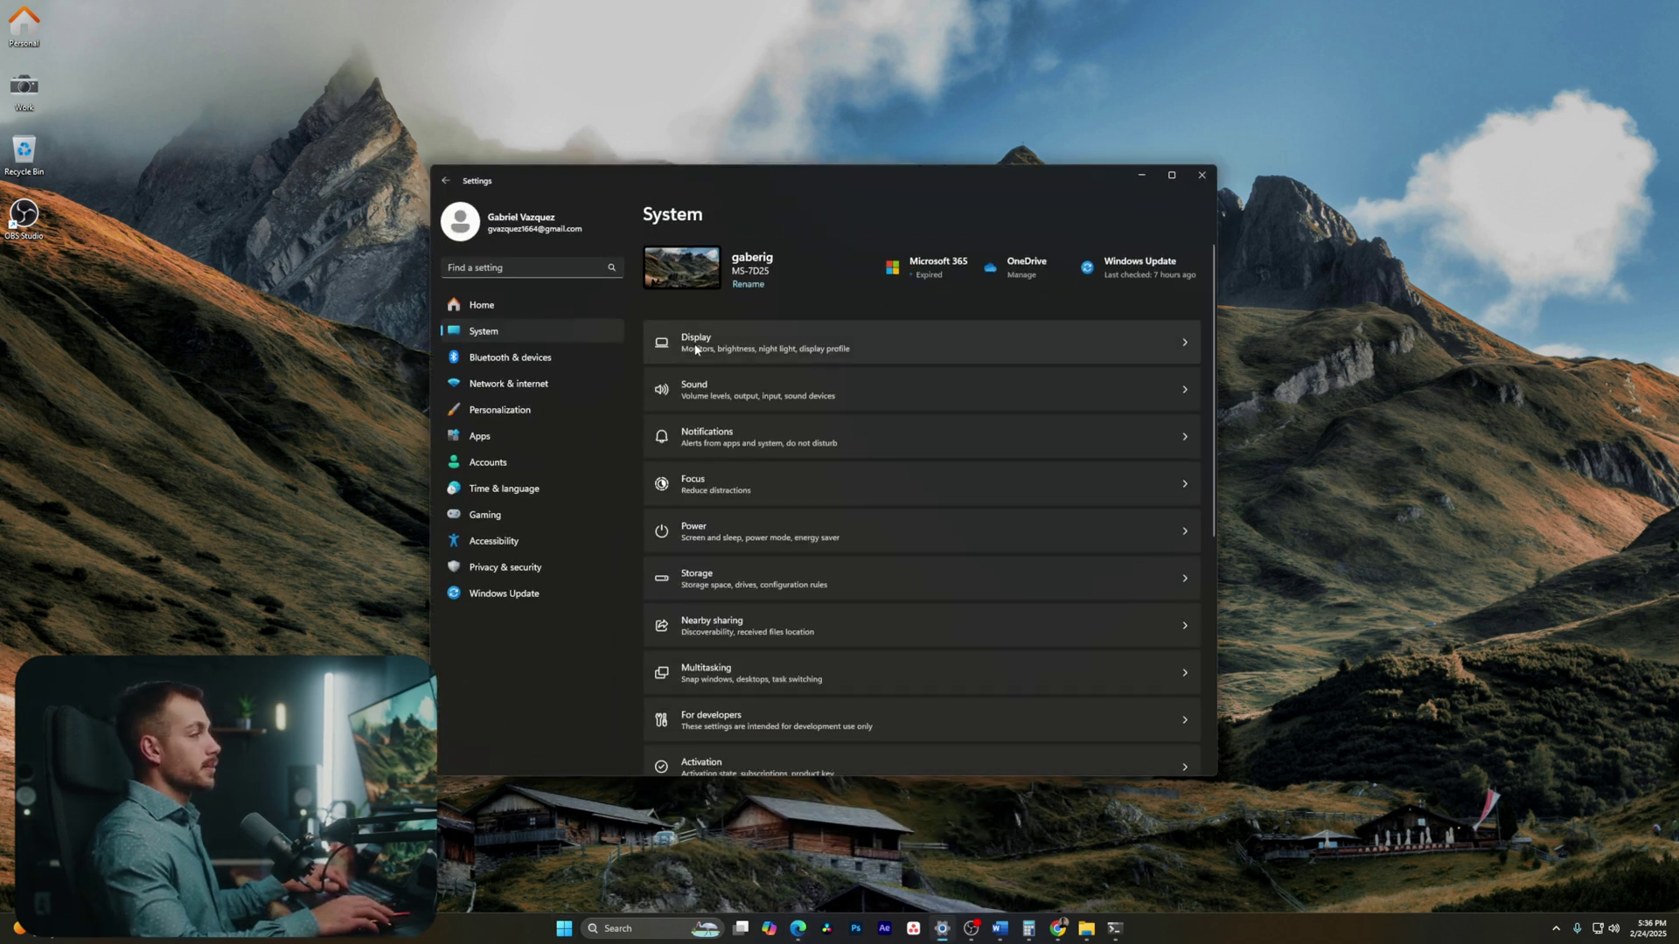
click(705, 583)
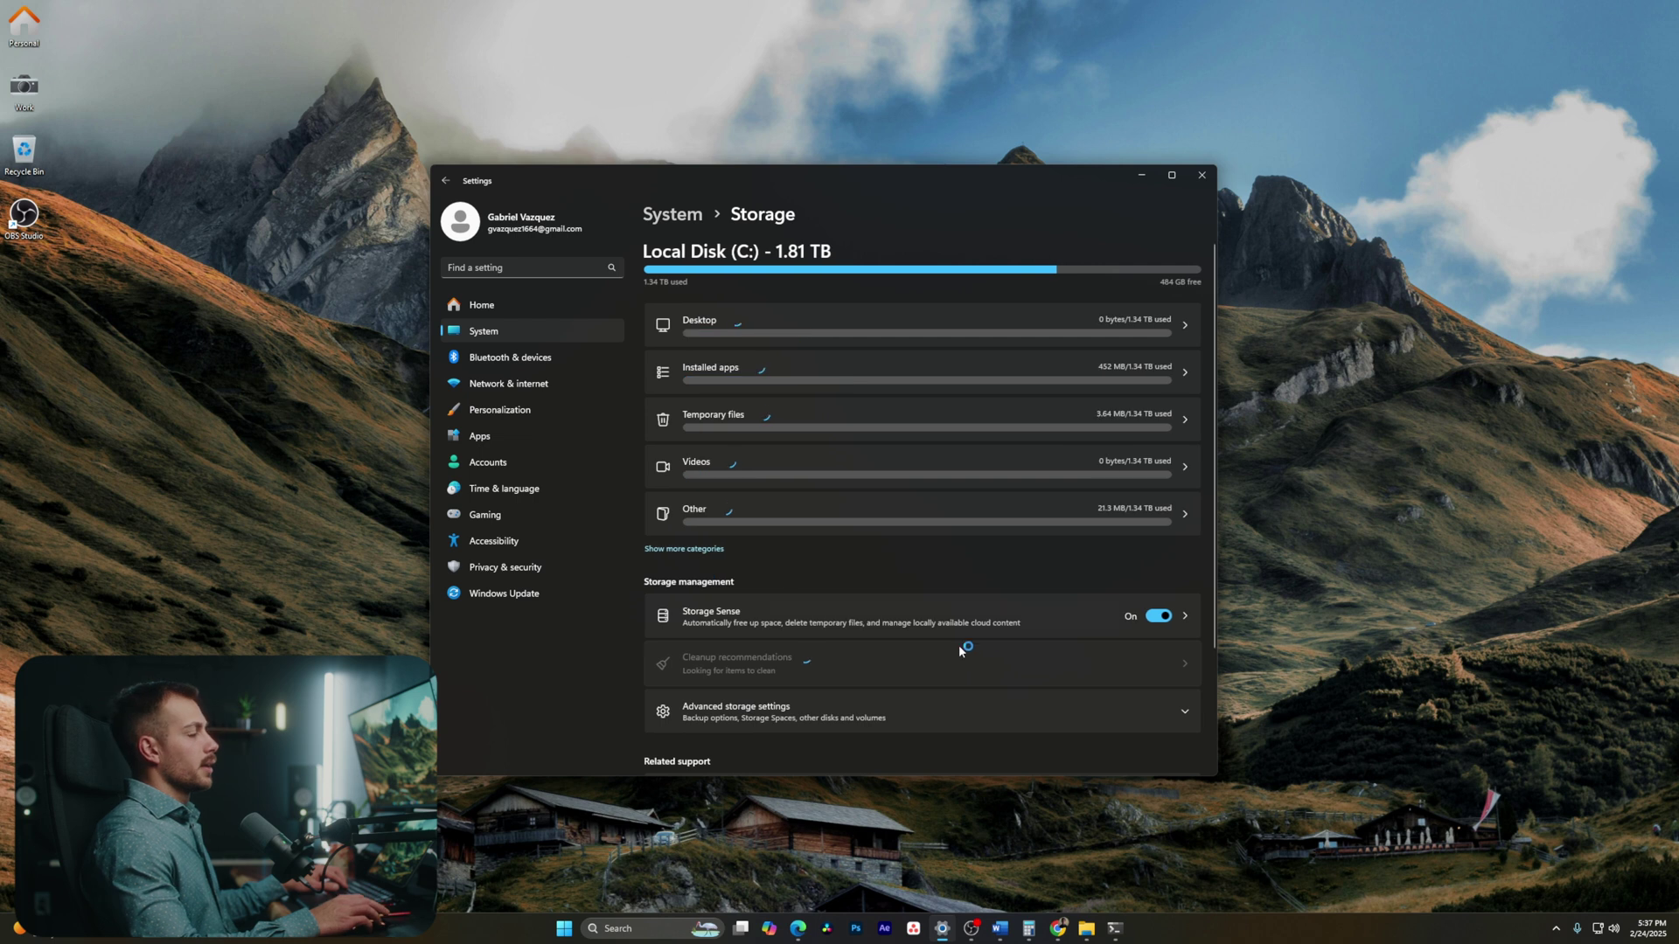
click(763, 618)
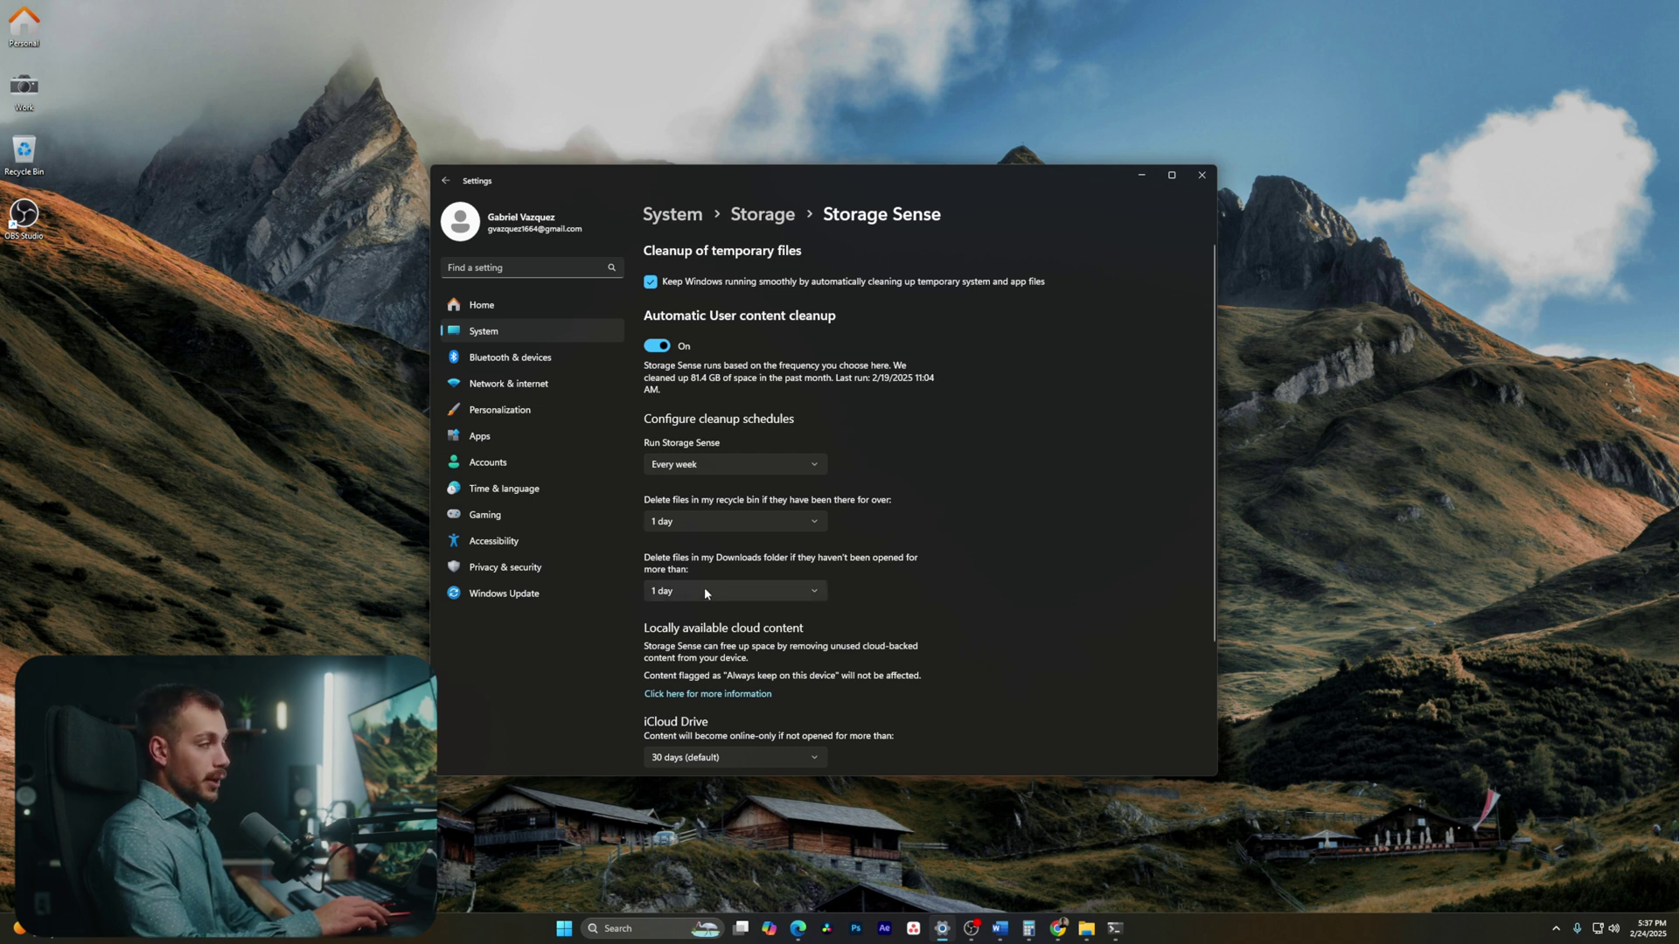
scroll(704, 593, down, 2)
scroll(685, 480, up, 2)
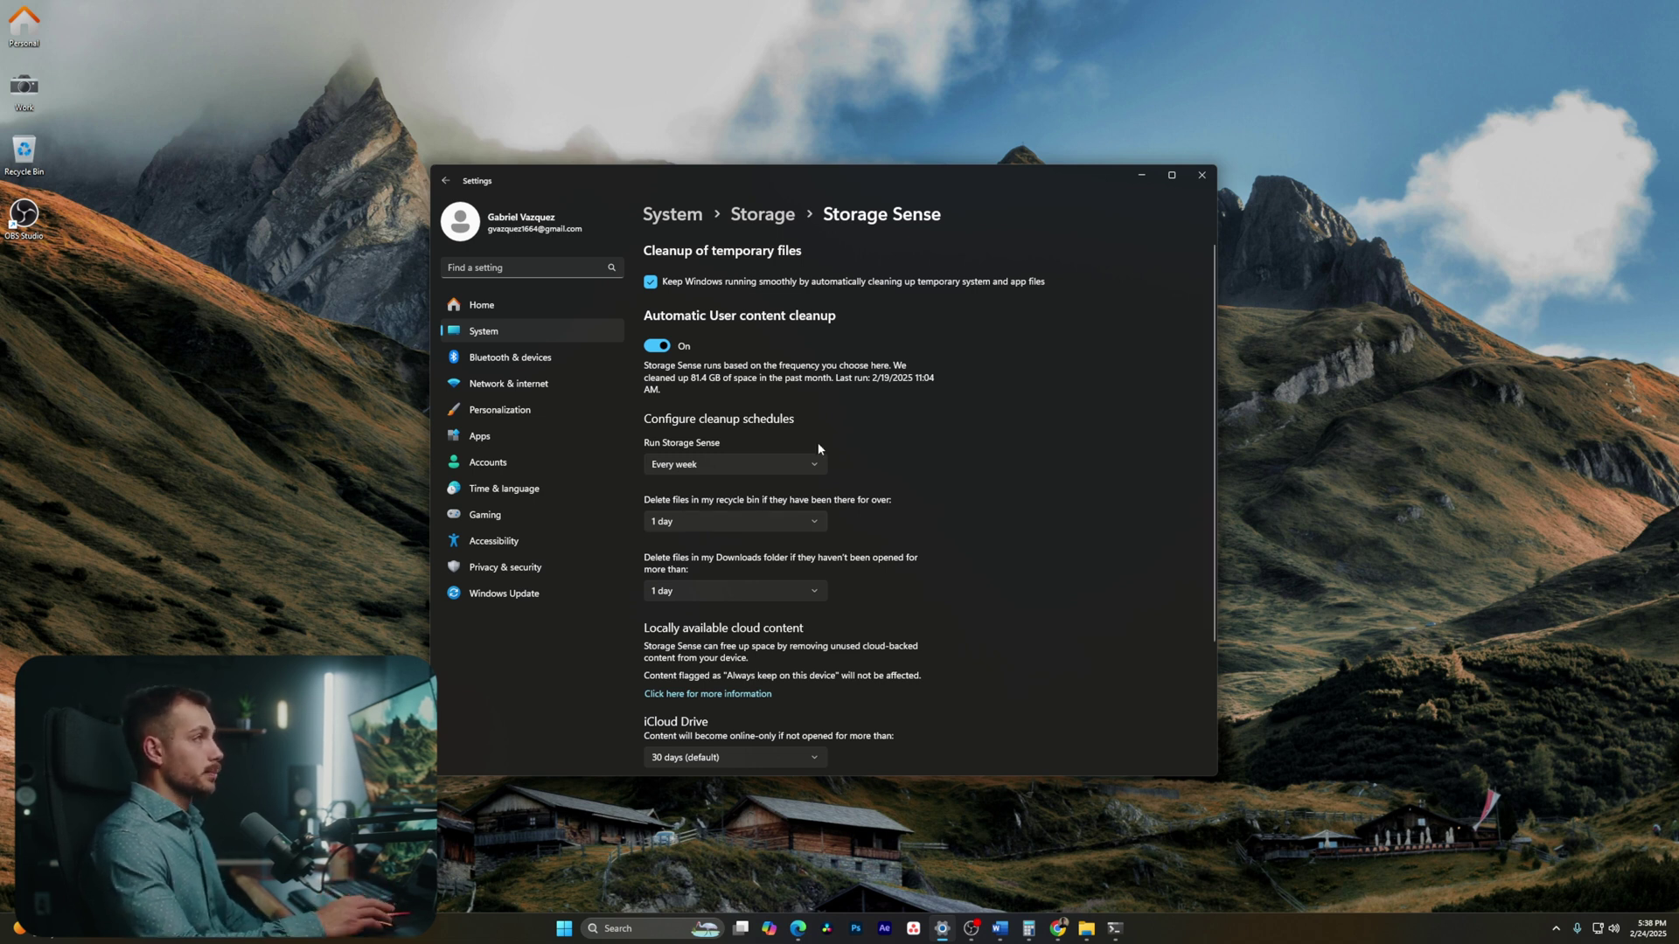
key(alt+F4)
Step: Launch Disk Cleanup from a Start search for 'disk clea' and select drive C:
key(super)
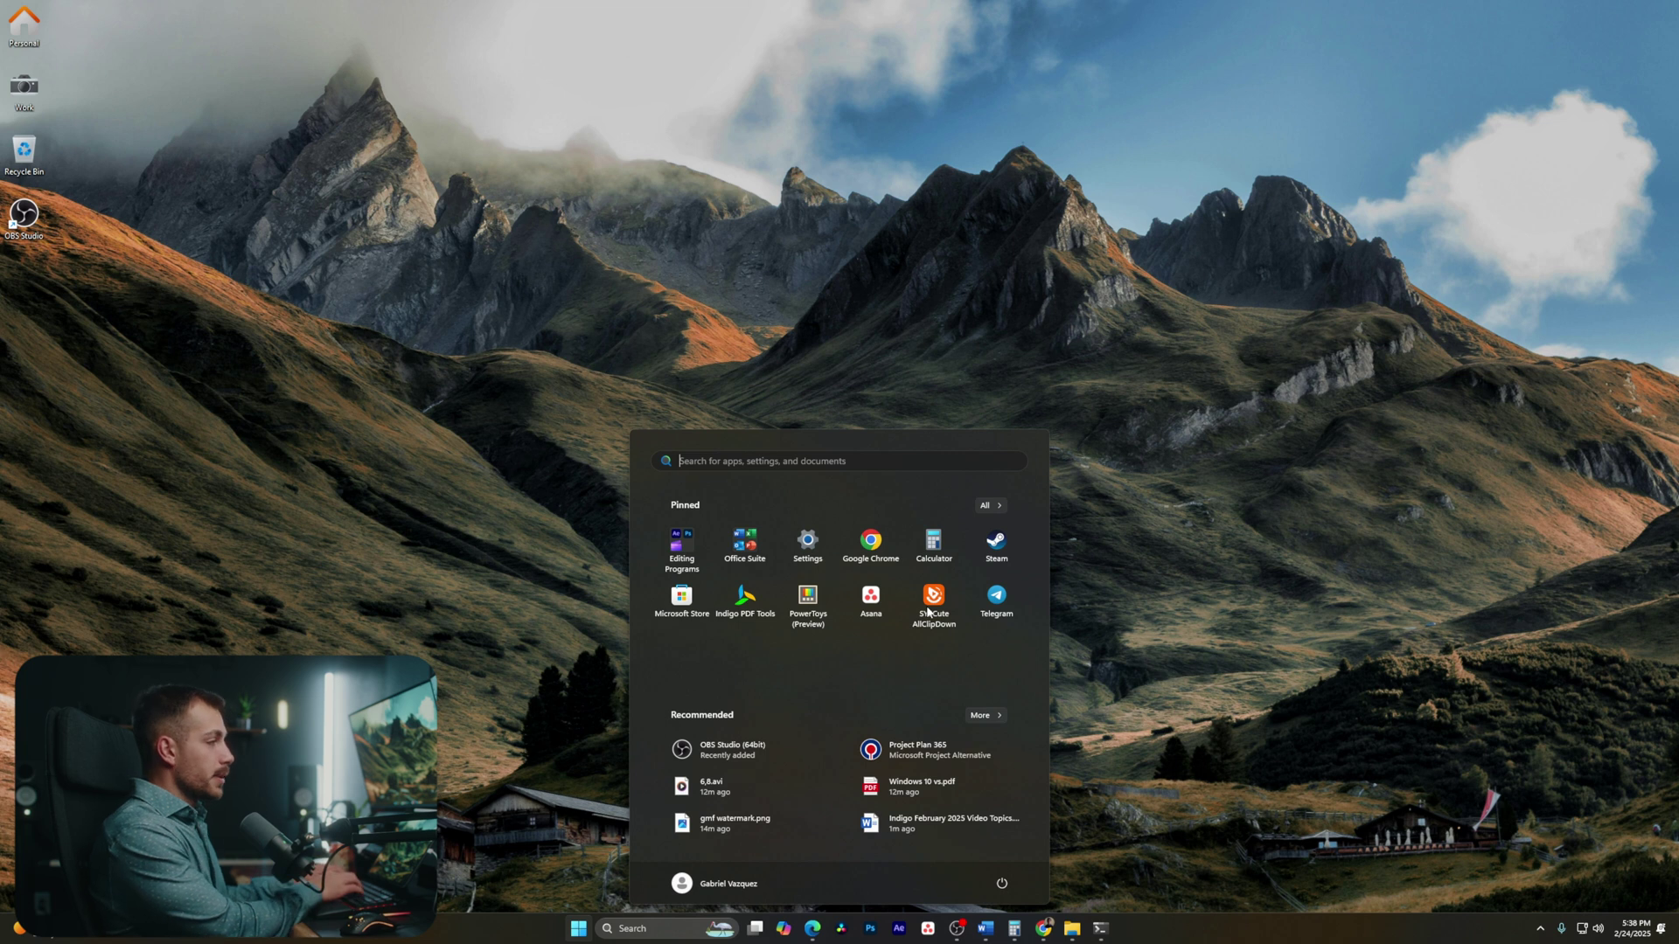
text(disk clea)
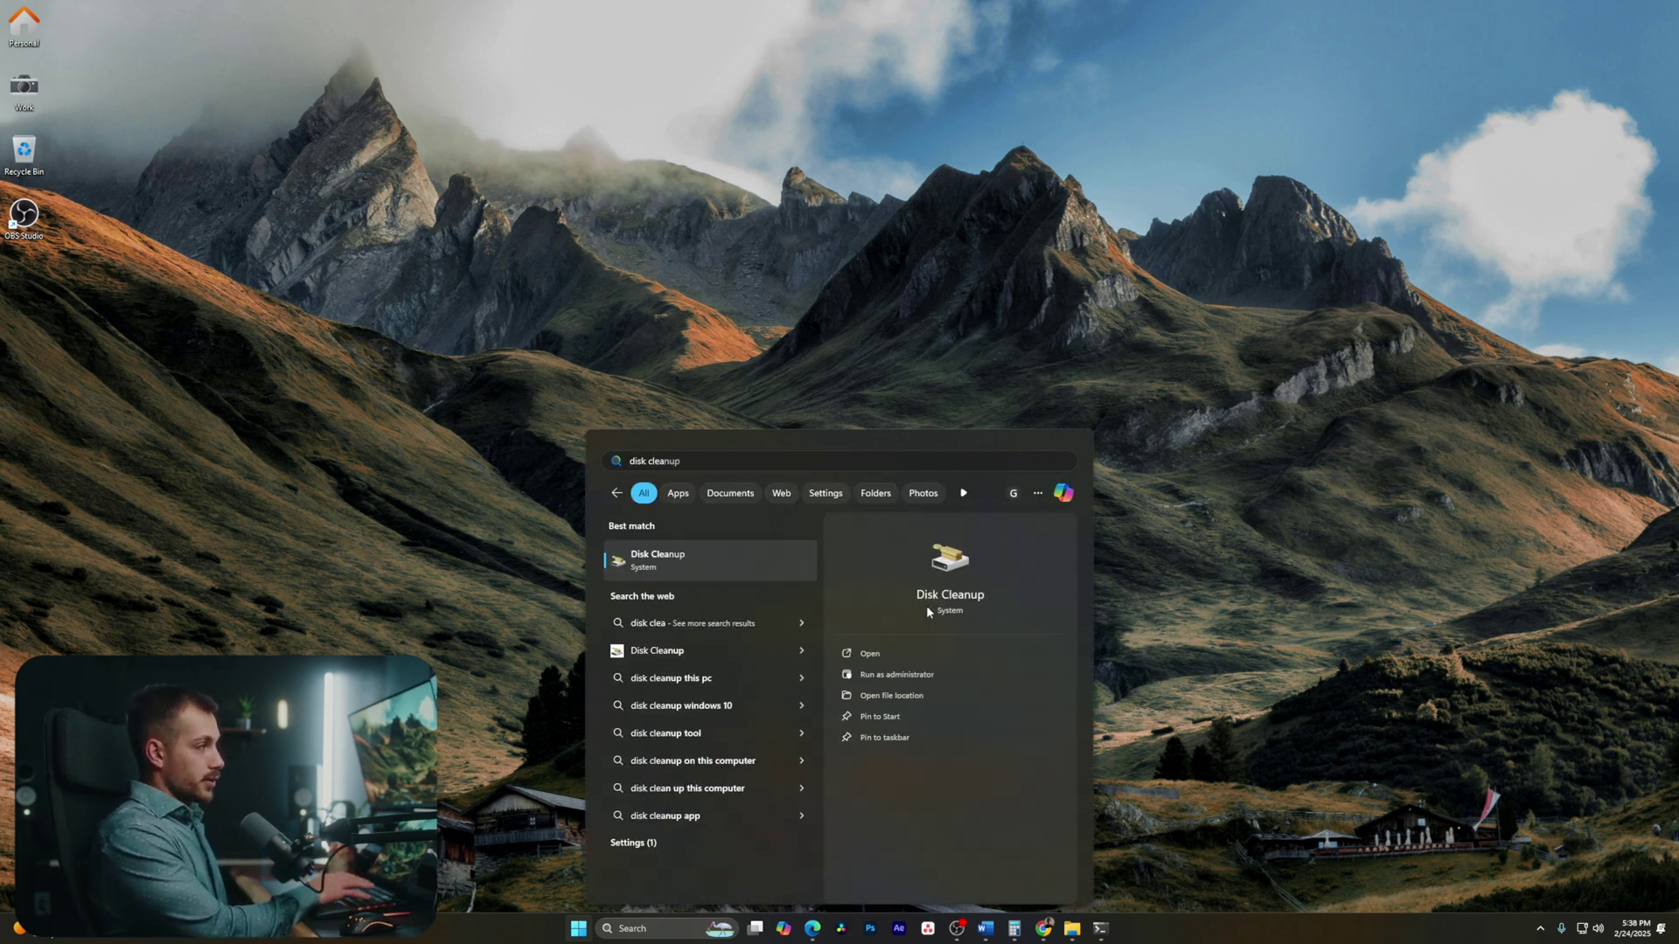
click(926, 605)
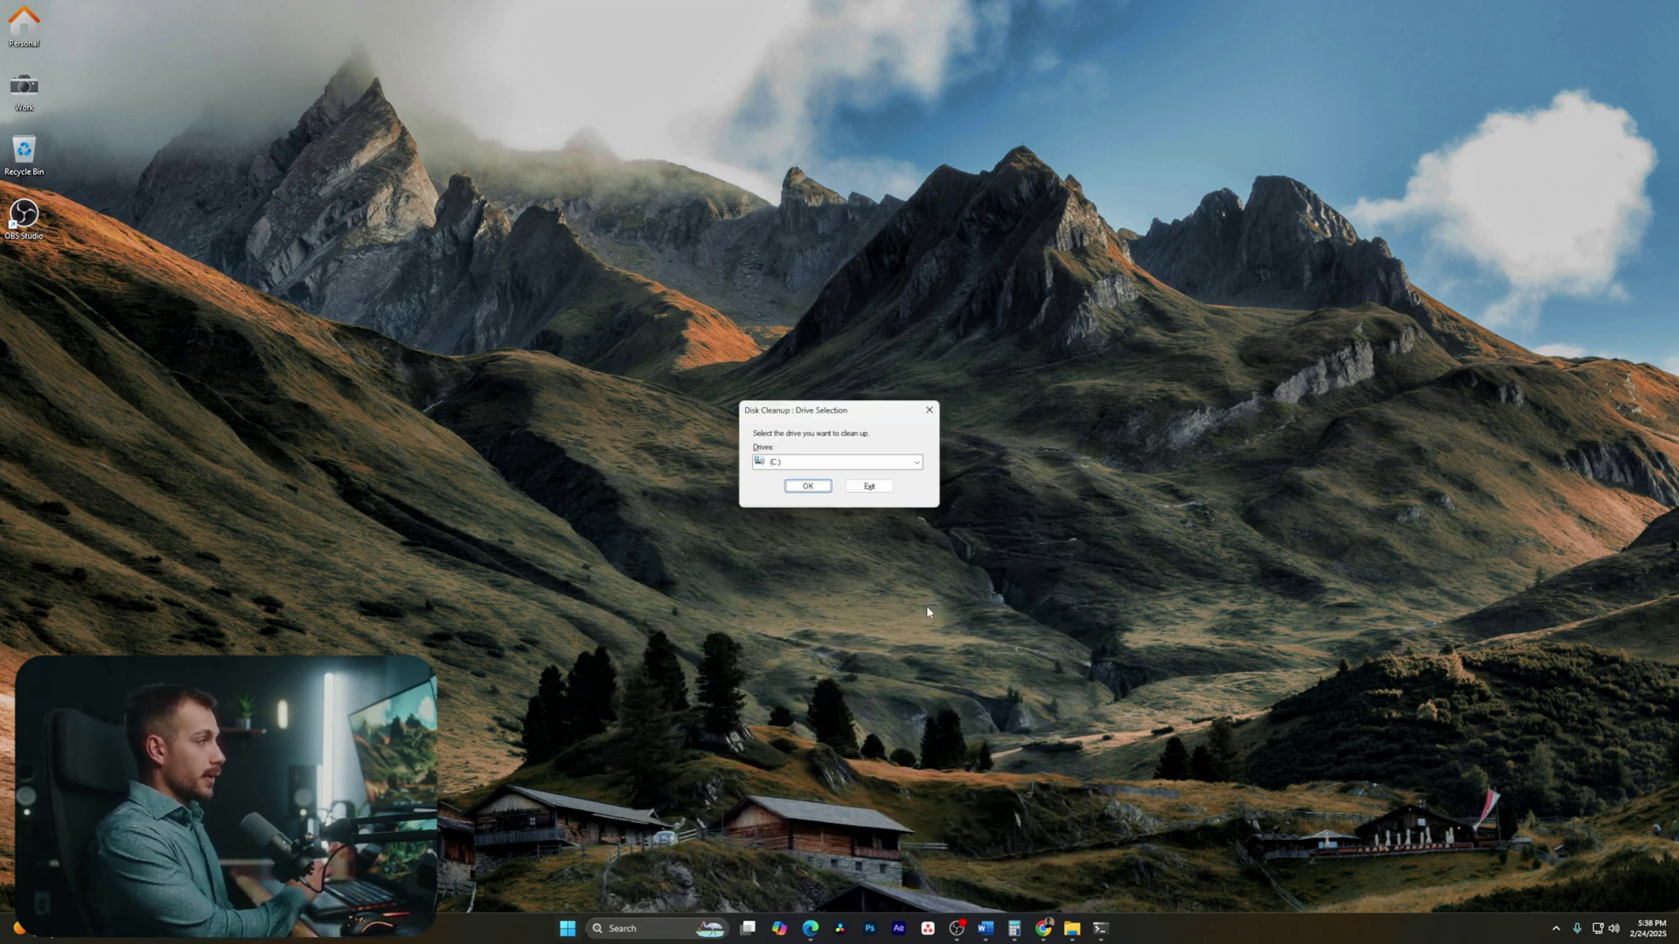
click(918, 463)
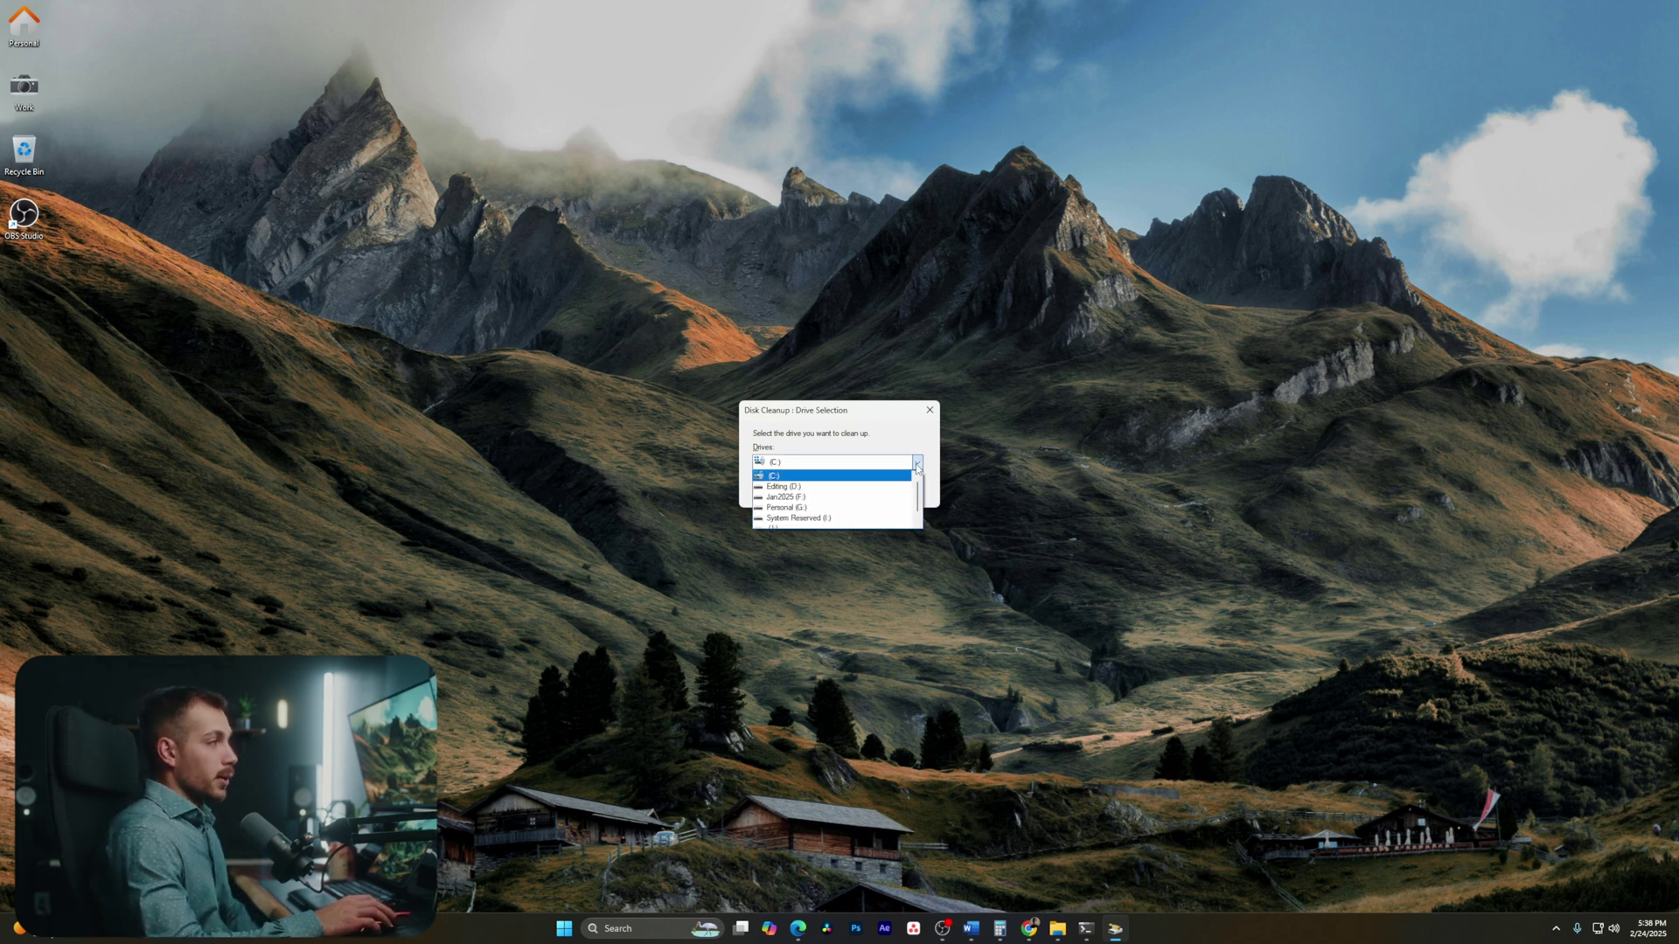
click(798, 480)
click(813, 498)
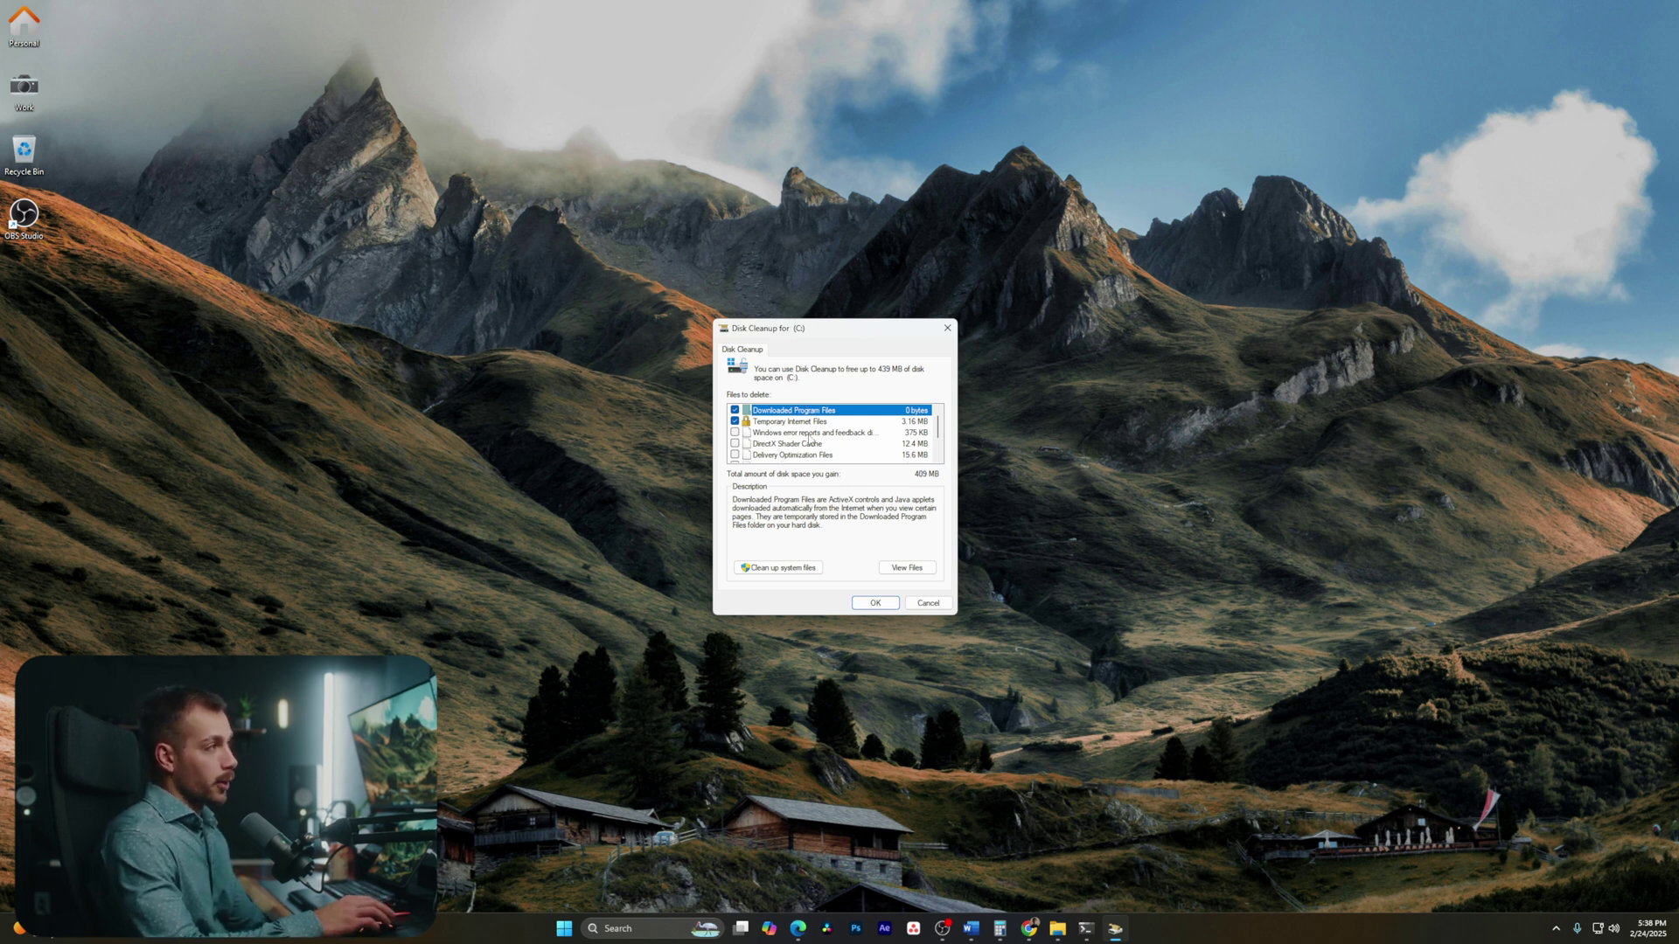
Step: Review the deletable files on C: and request Clean up system files
scroll(811, 442, down, 1)
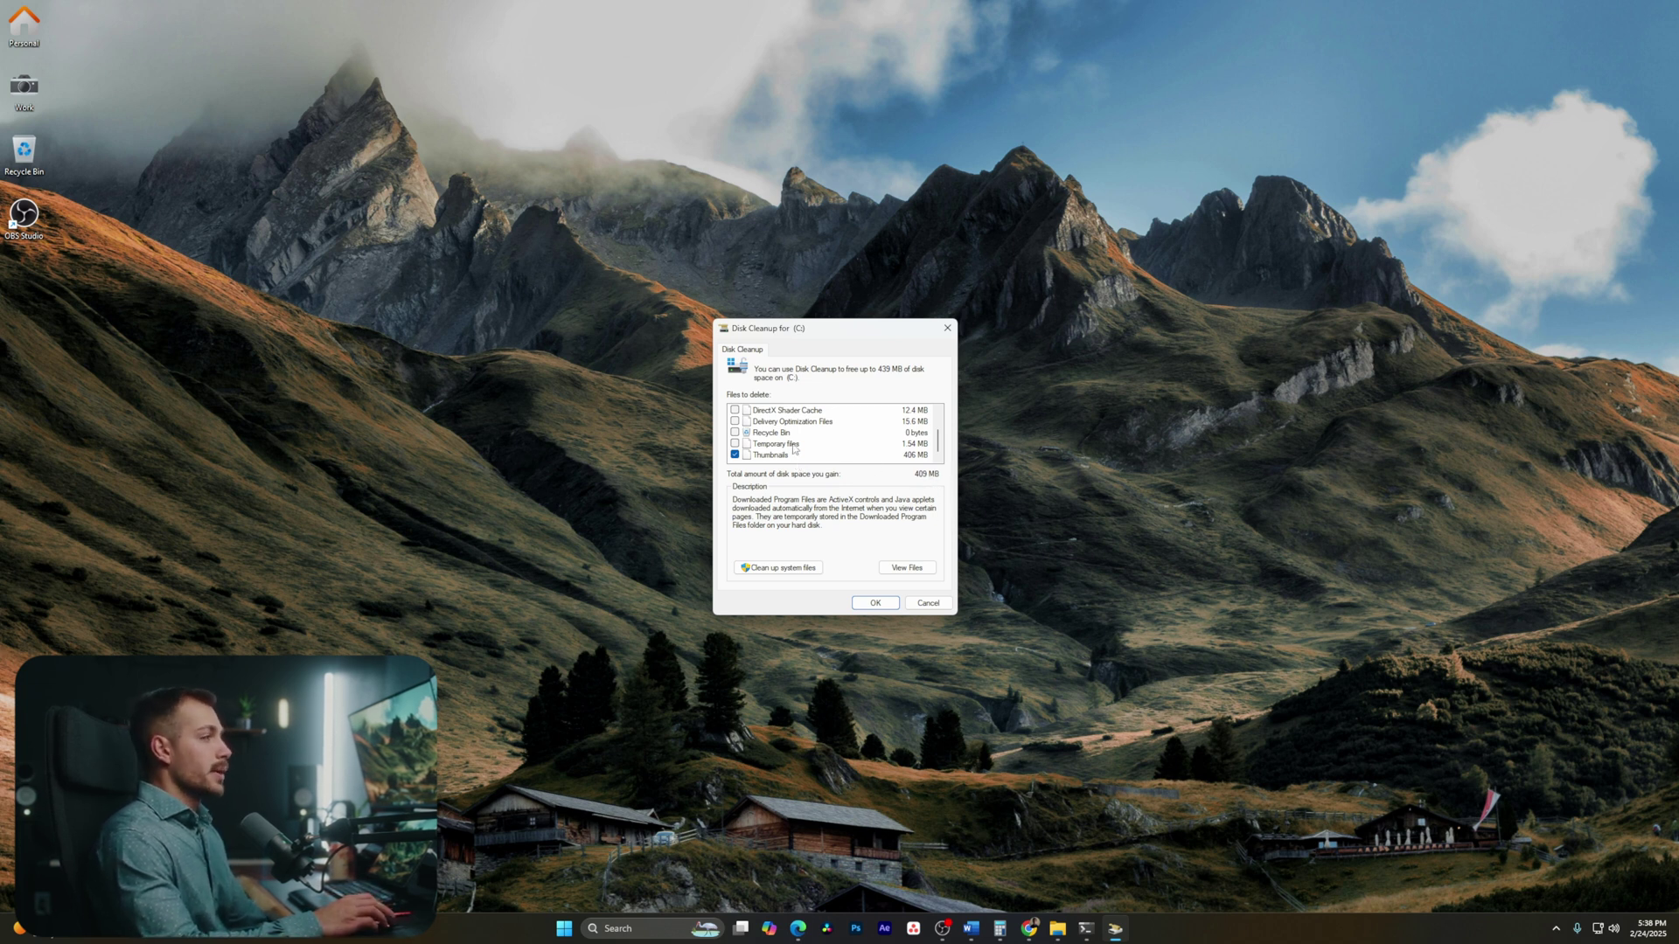
scroll(784, 448, up, 1)
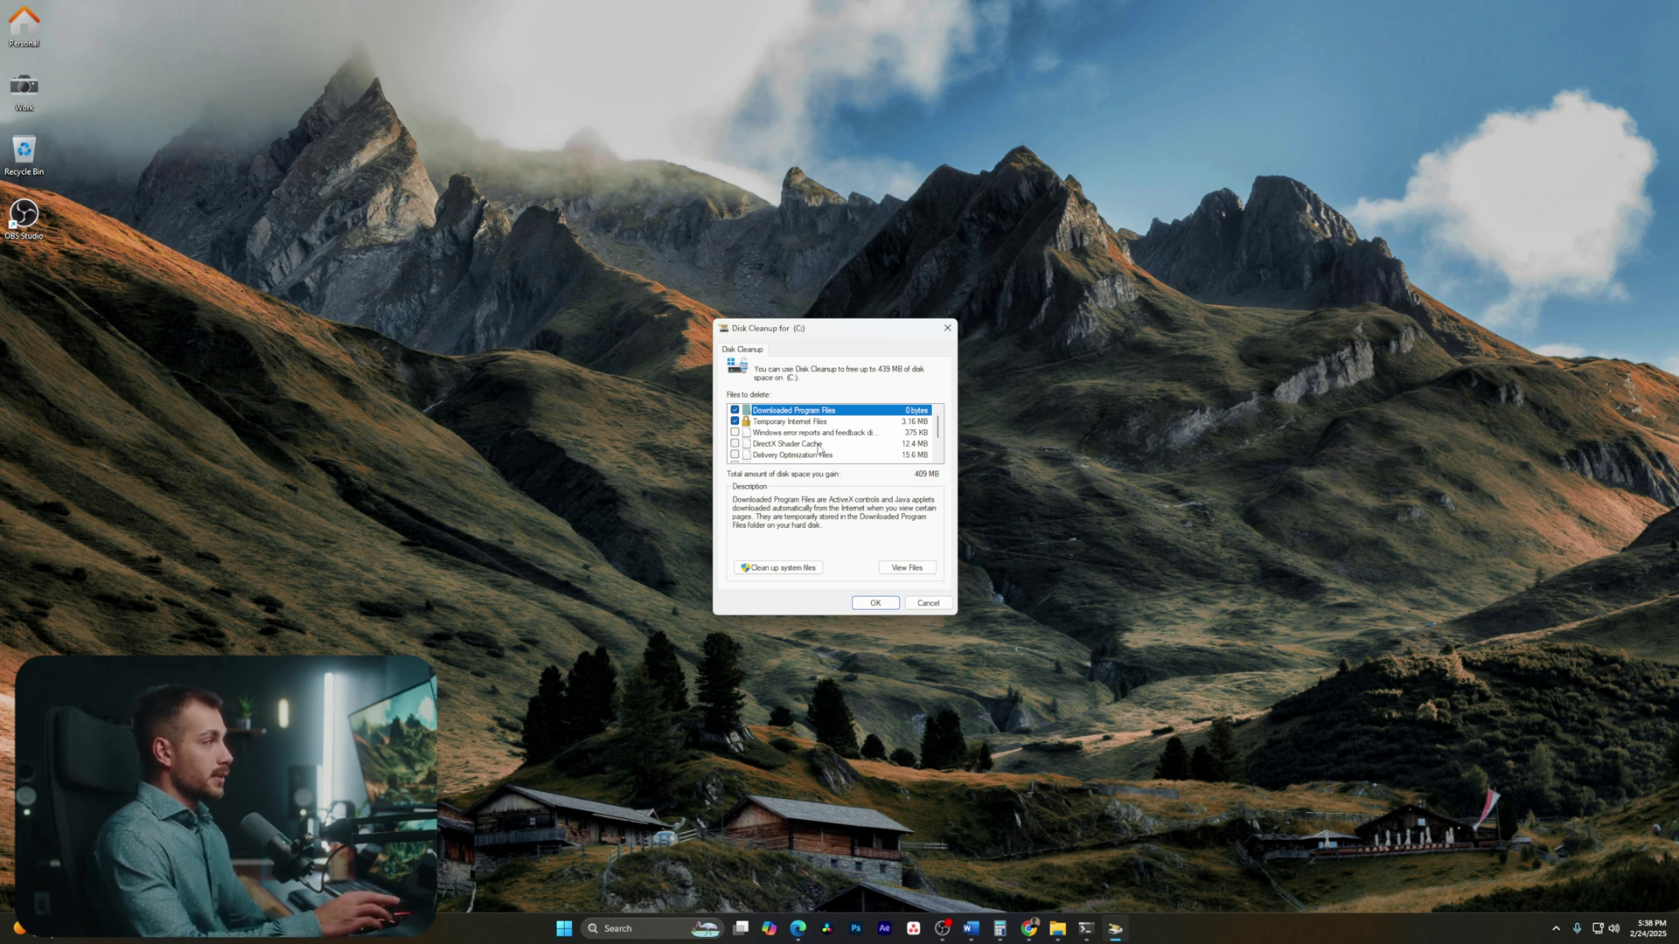
click(795, 571)
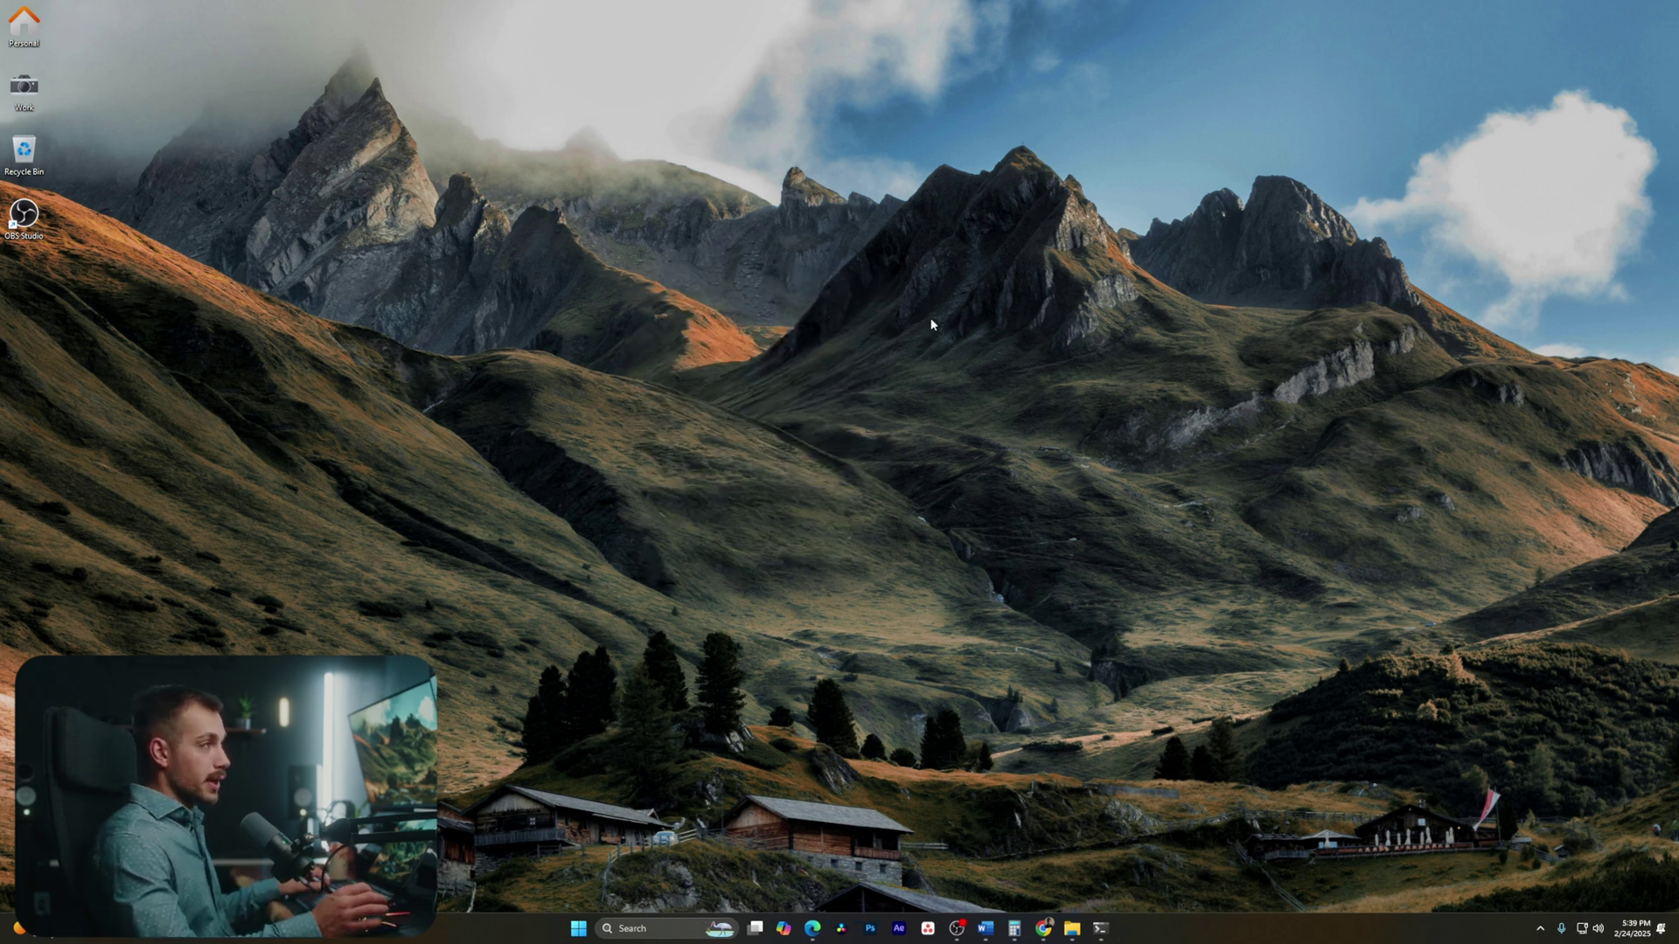
Step: Open Apps > Installed apps in Settings and start browsing the list
key(super+i)
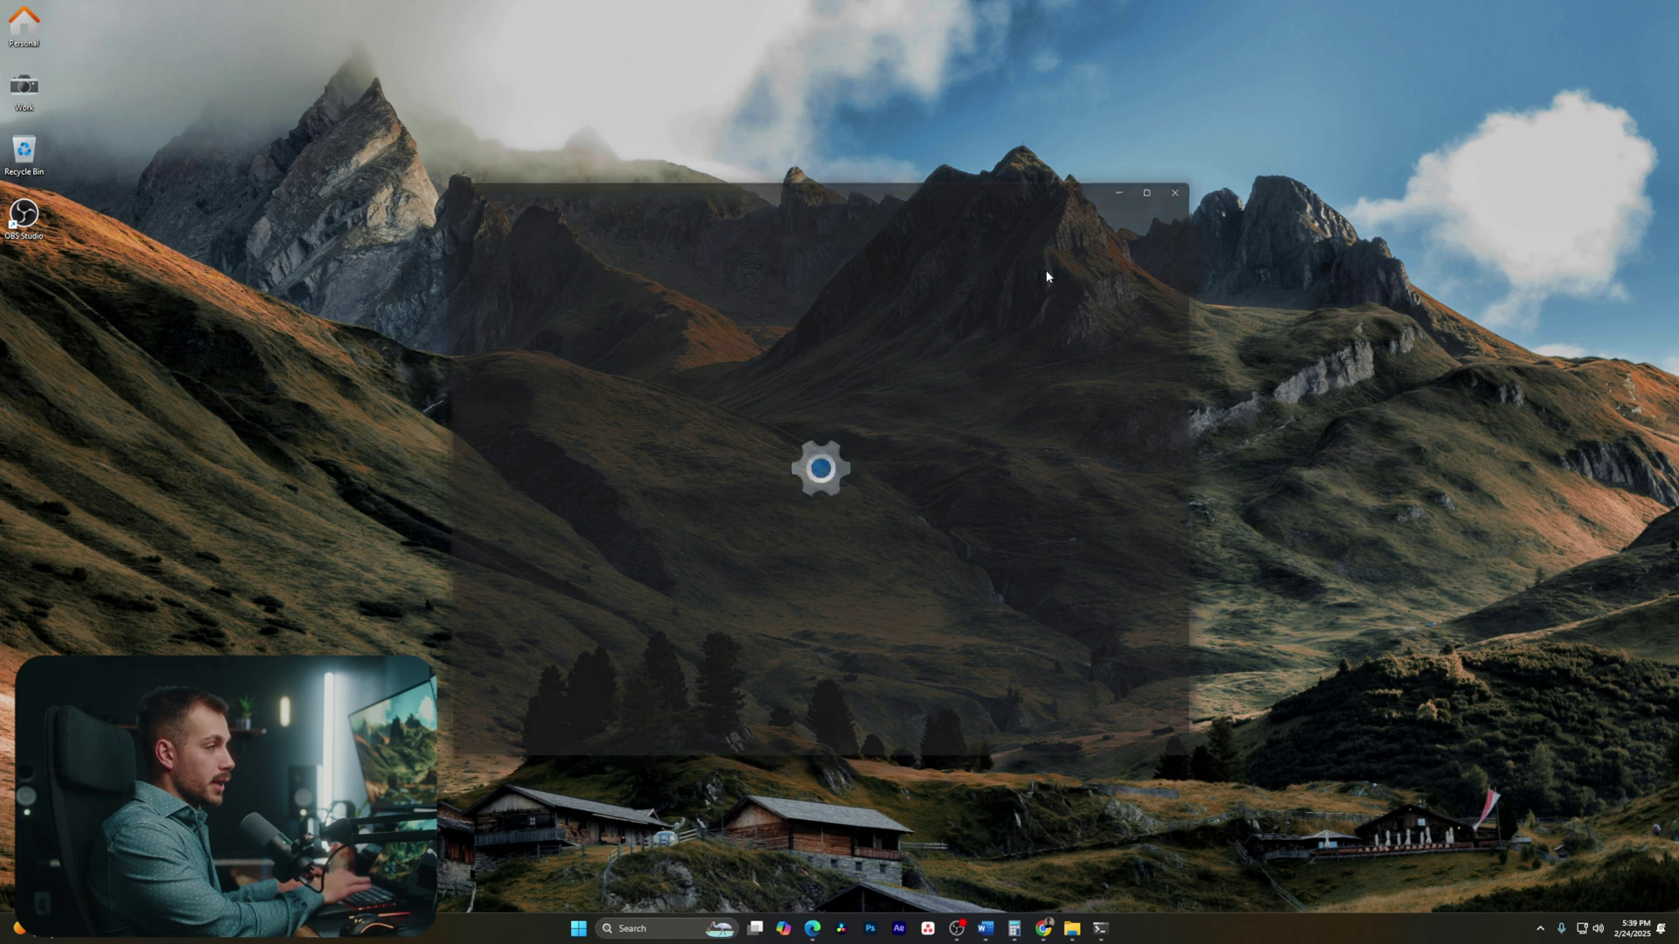
click(498, 435)
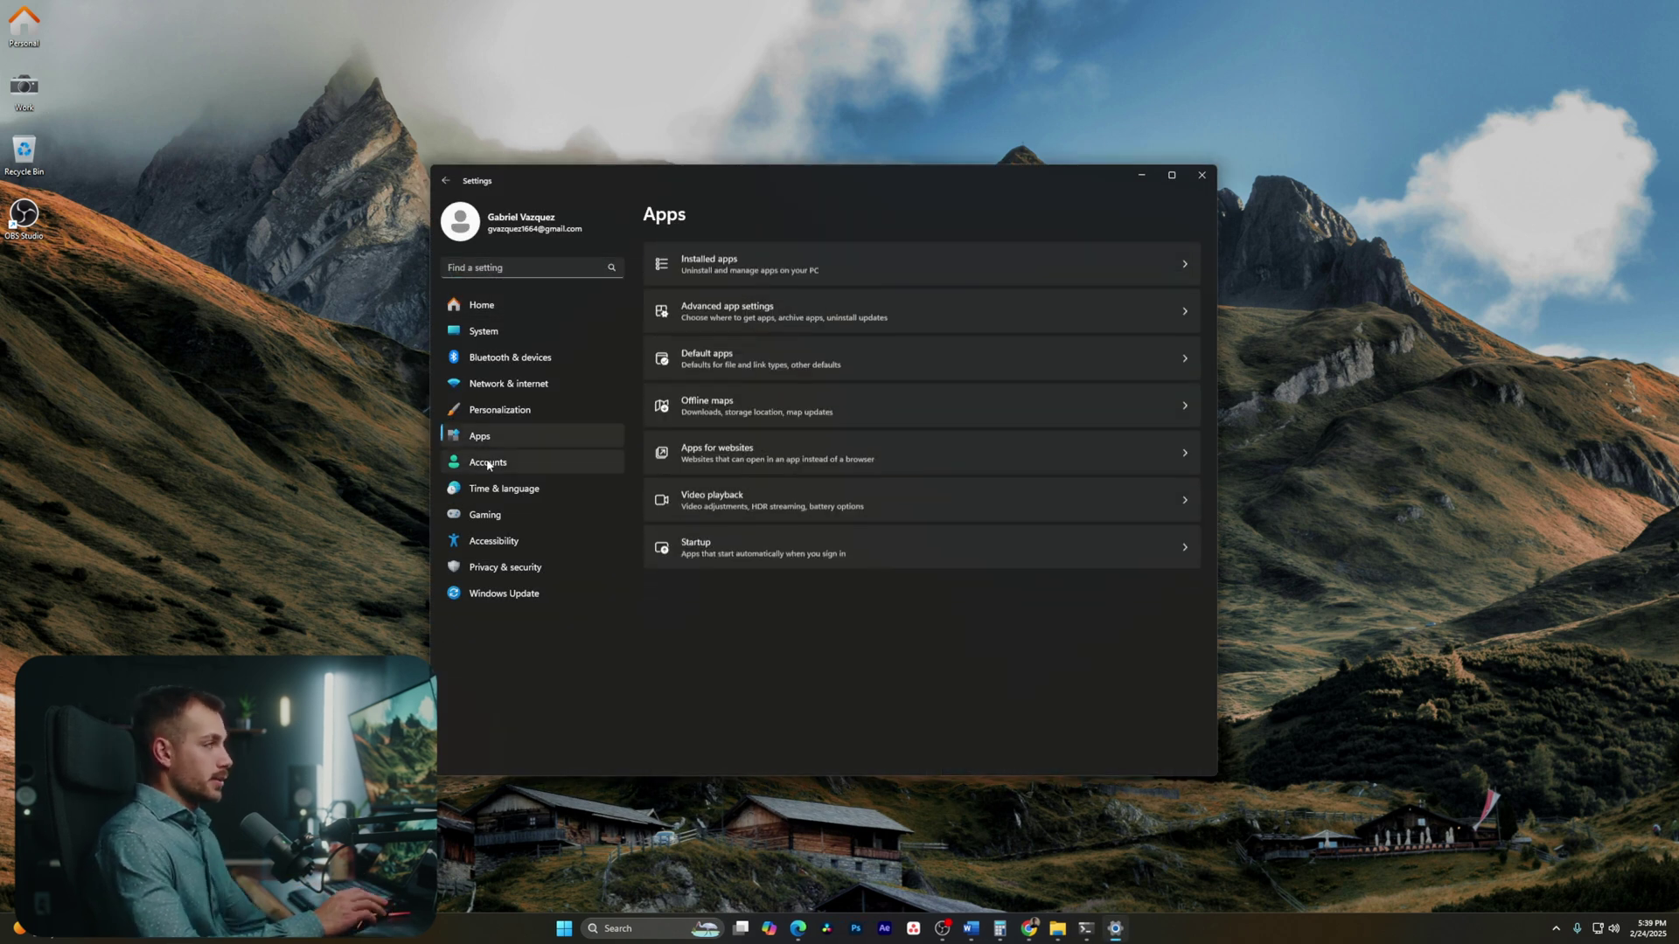
click(712, 268)
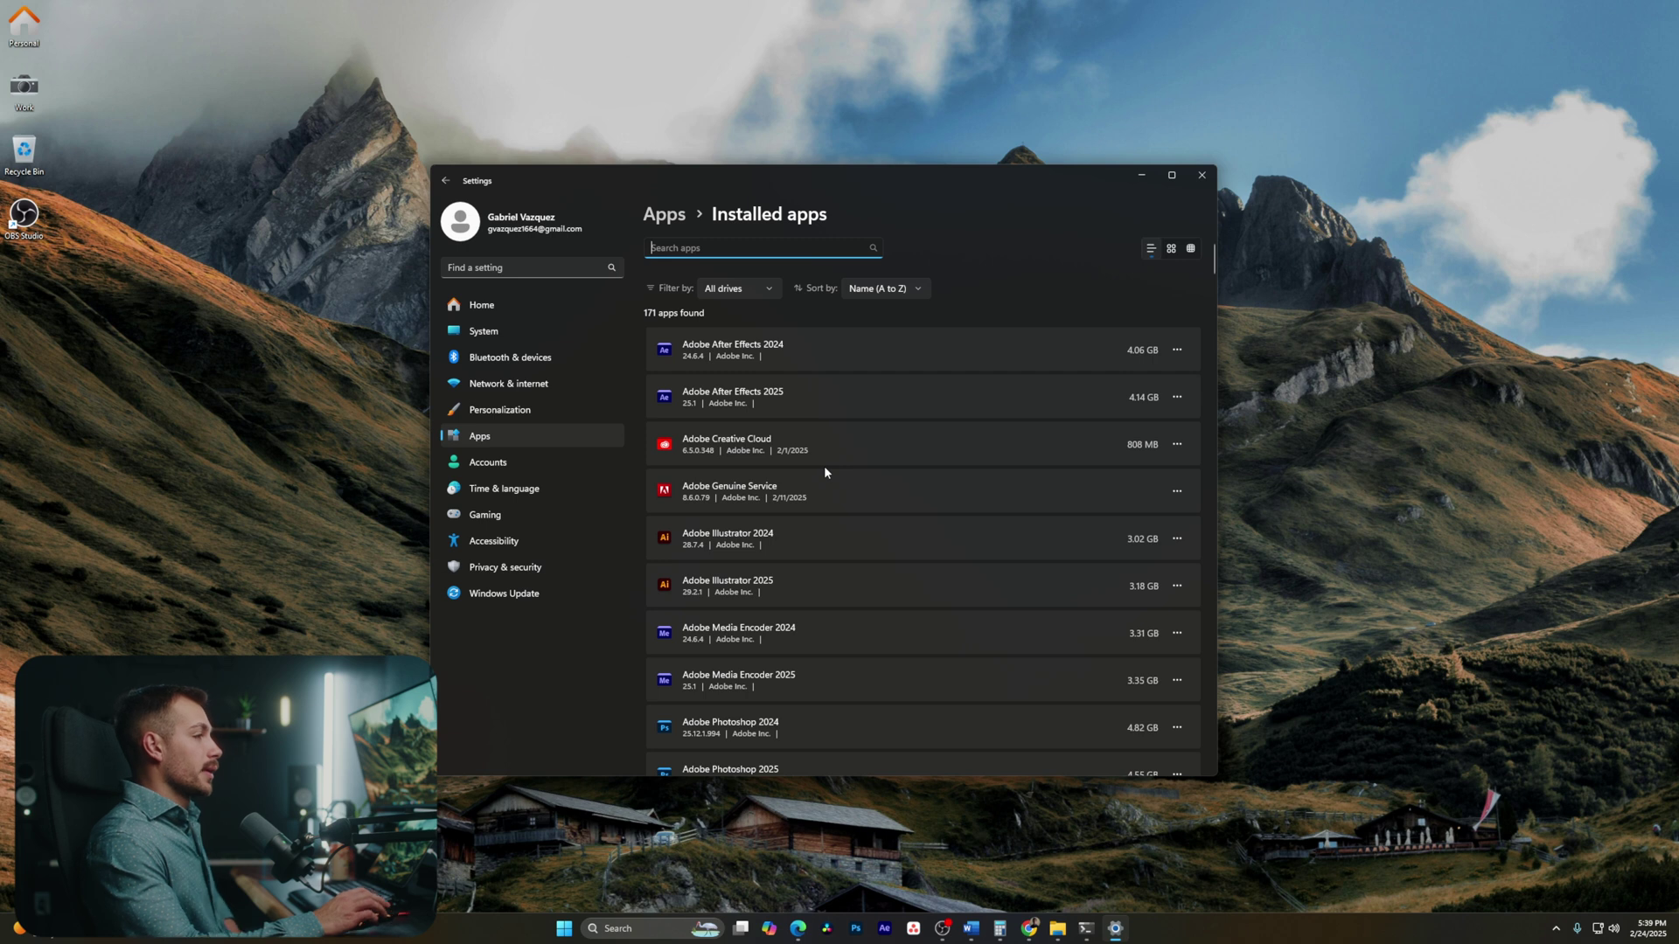
scroll(925, 569, down, 5)
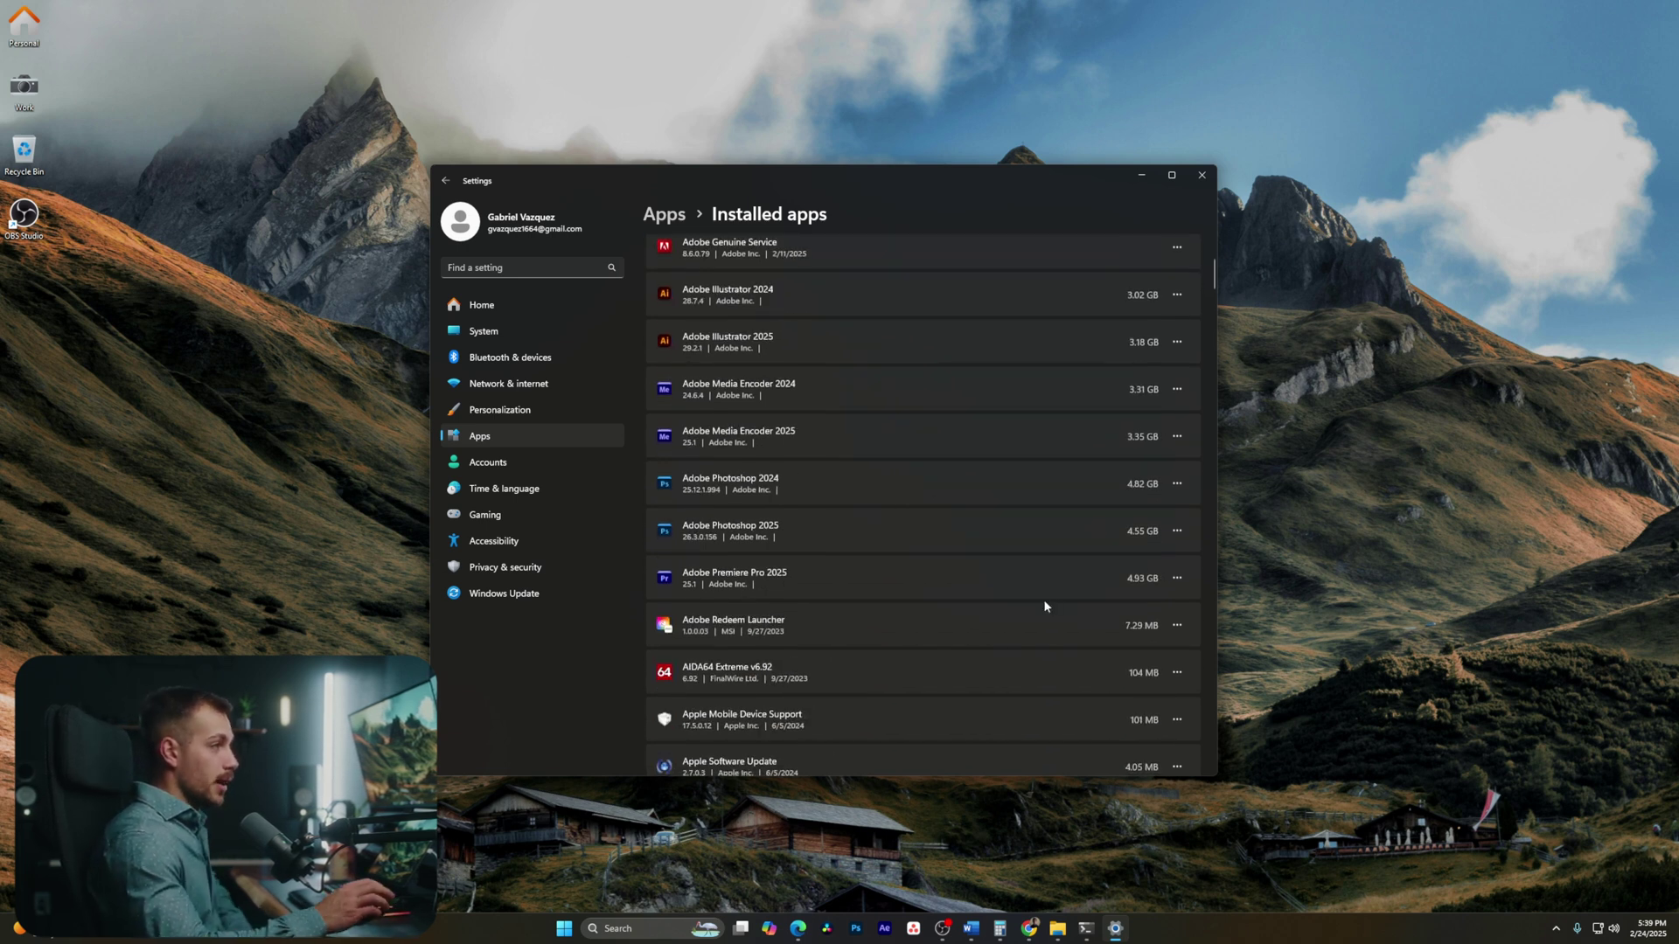
scroll(1119, 419, down, 3)
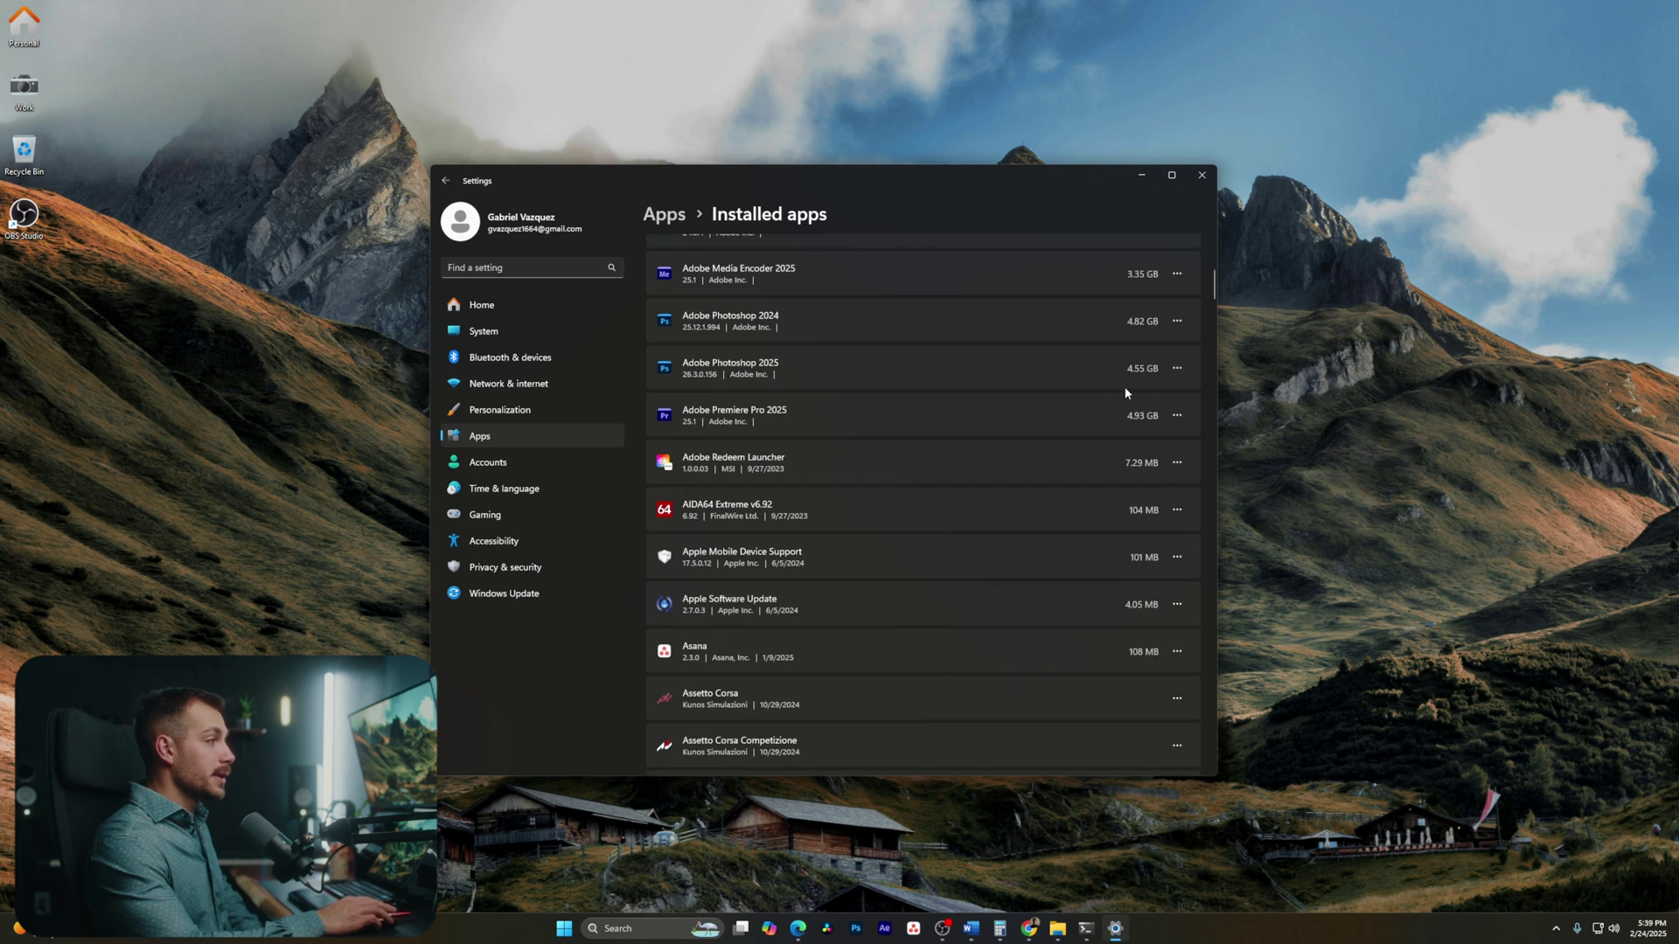
Step: Show the Uninstall option for Battlefield™ 2042, then switch to File Explorer's Home page
scroll(878, 540, down, 2)
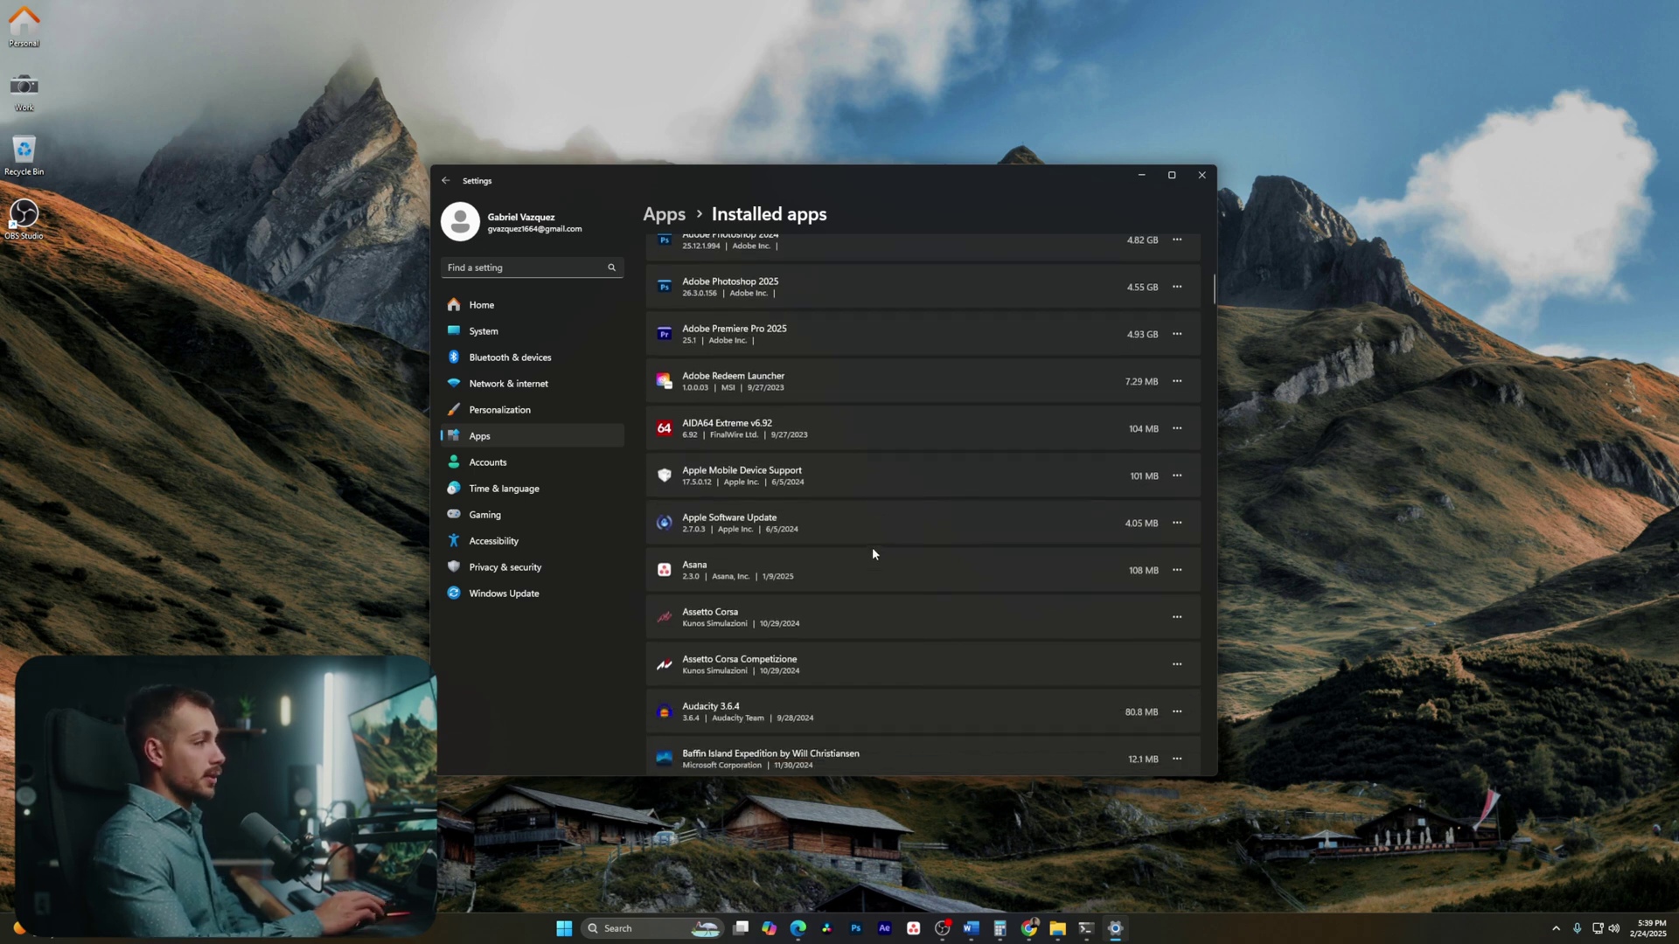
scroll(1111, 553, down, 3)
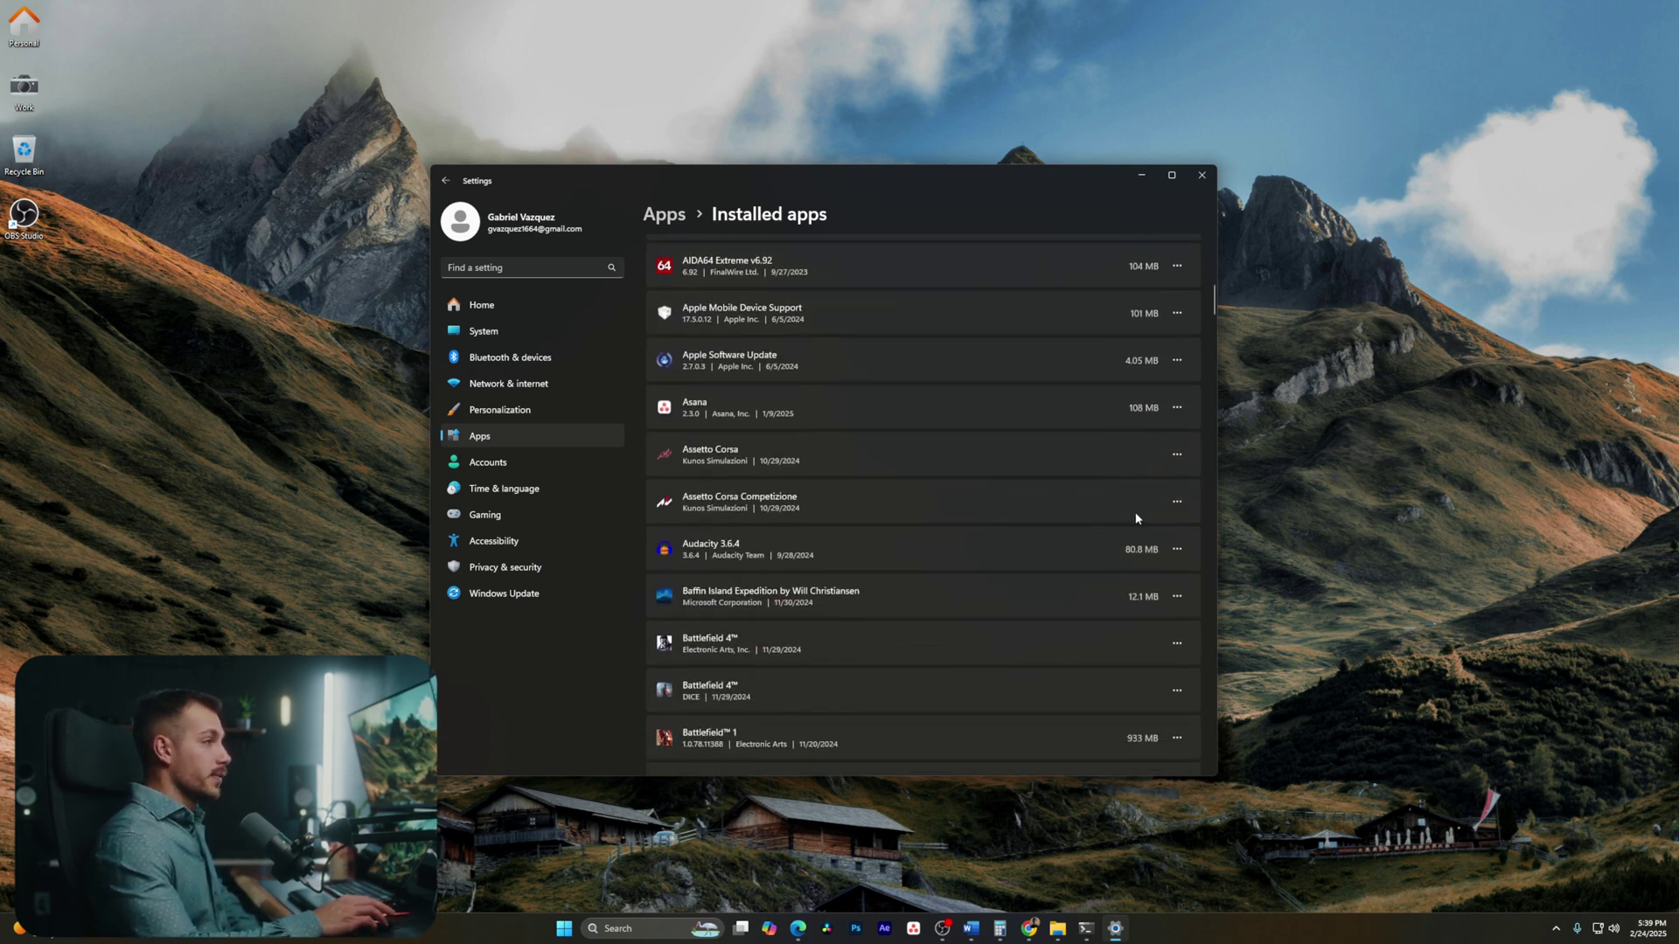
scroll(1173, 564, down, 6)
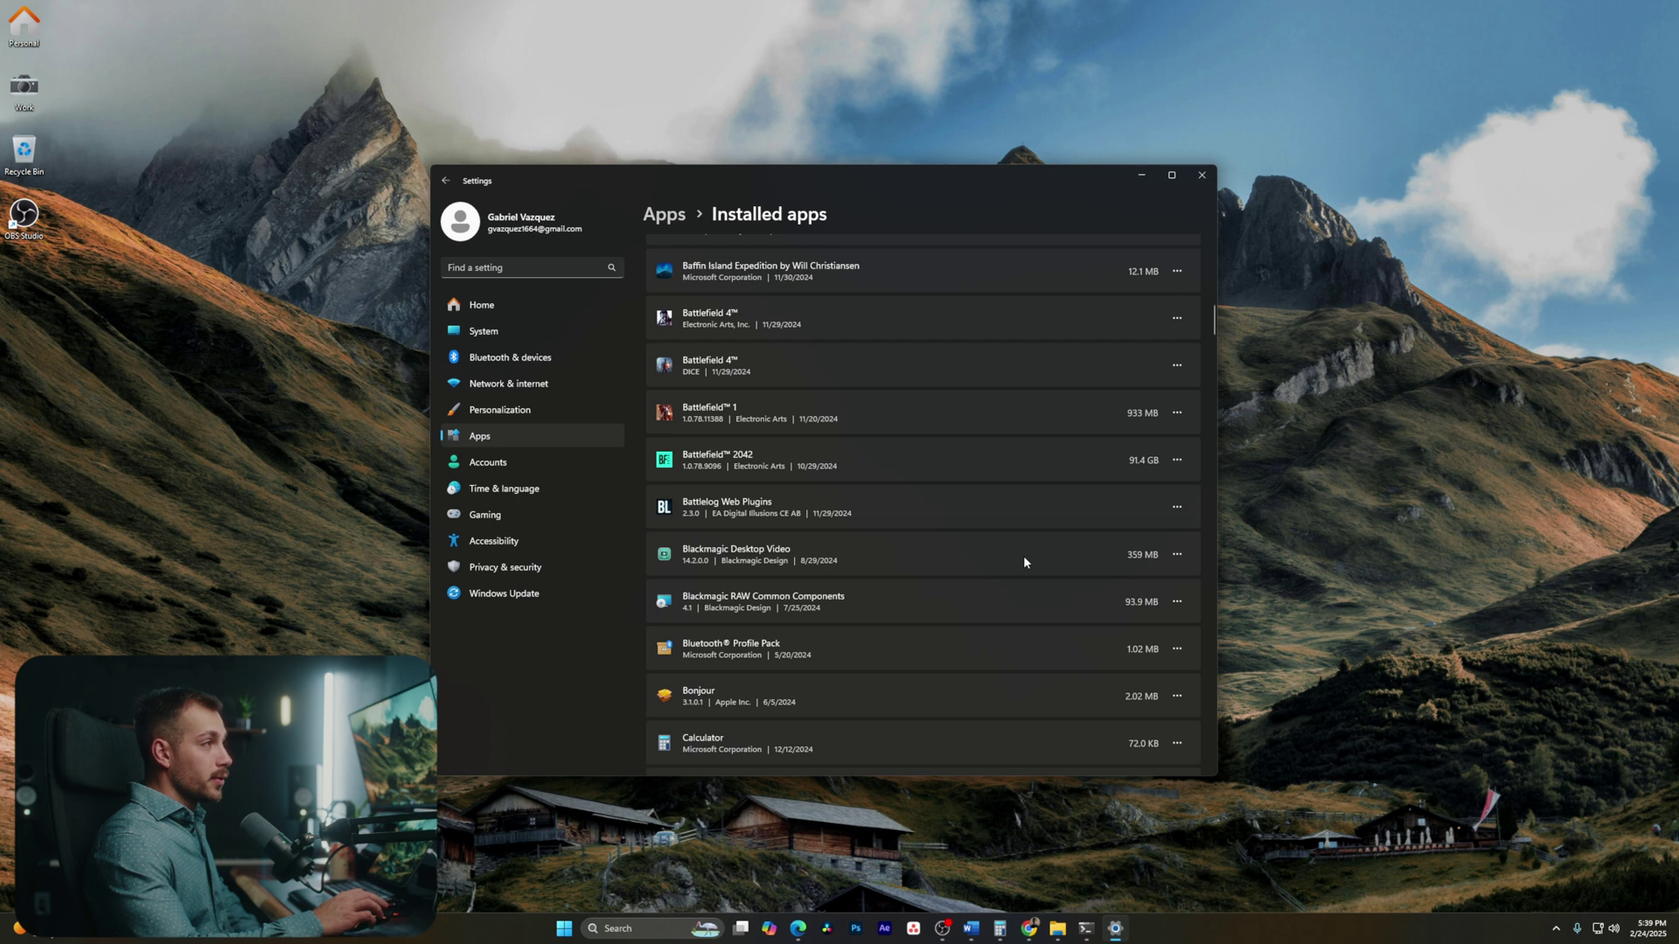
click(1173, 458)
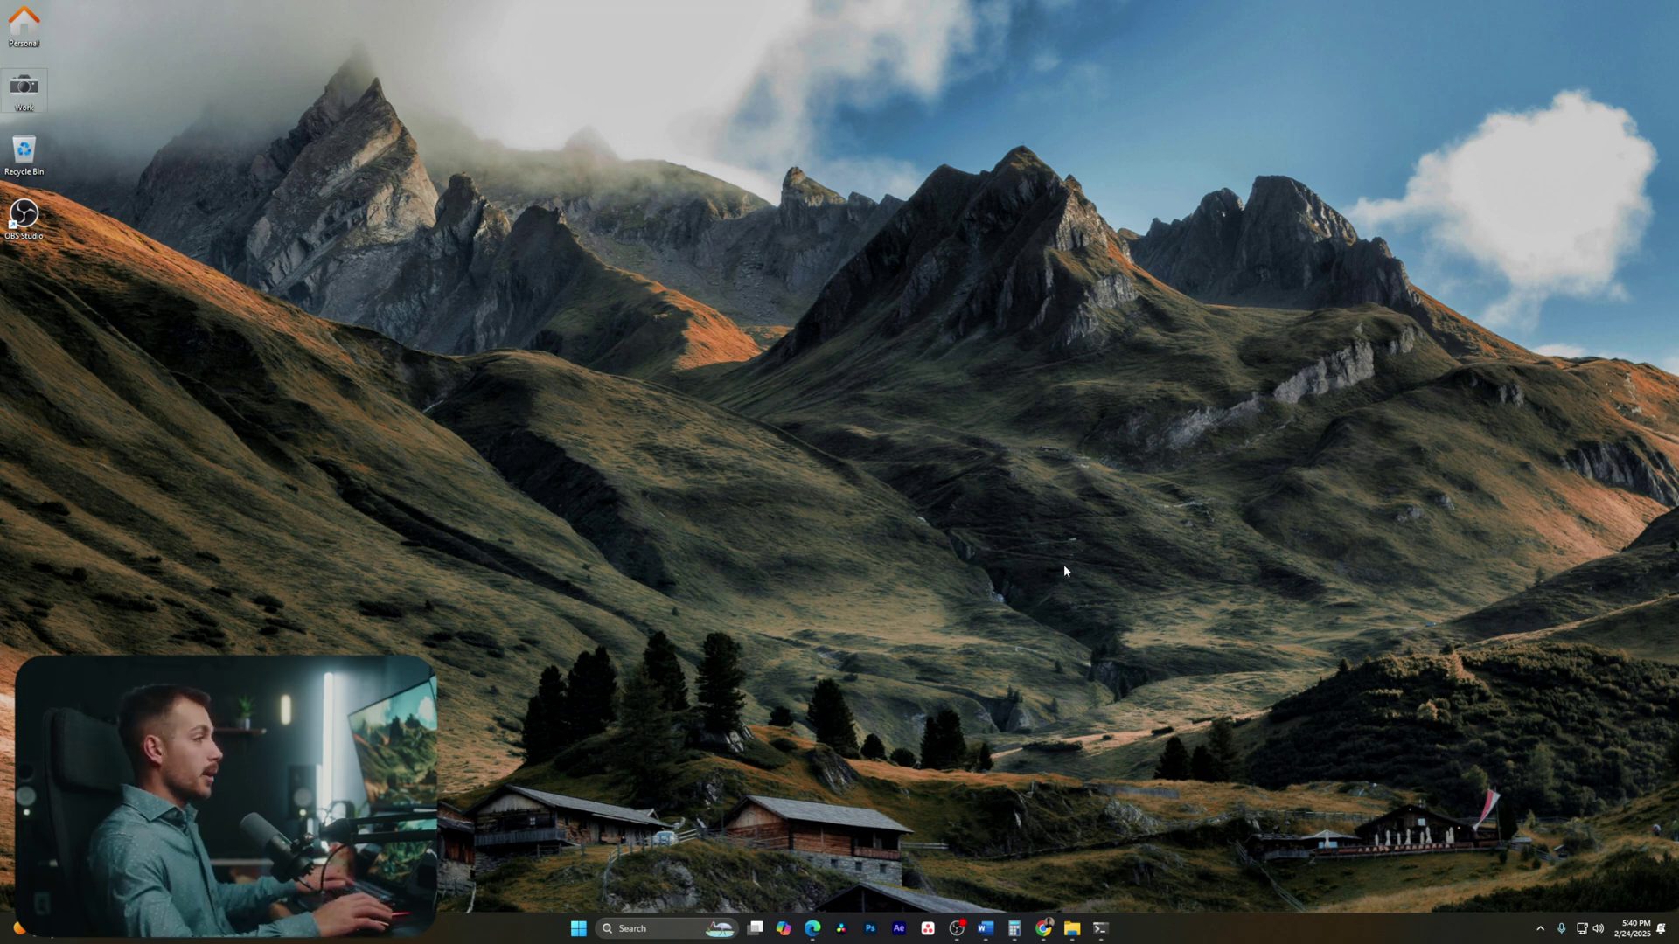
key(super+e)
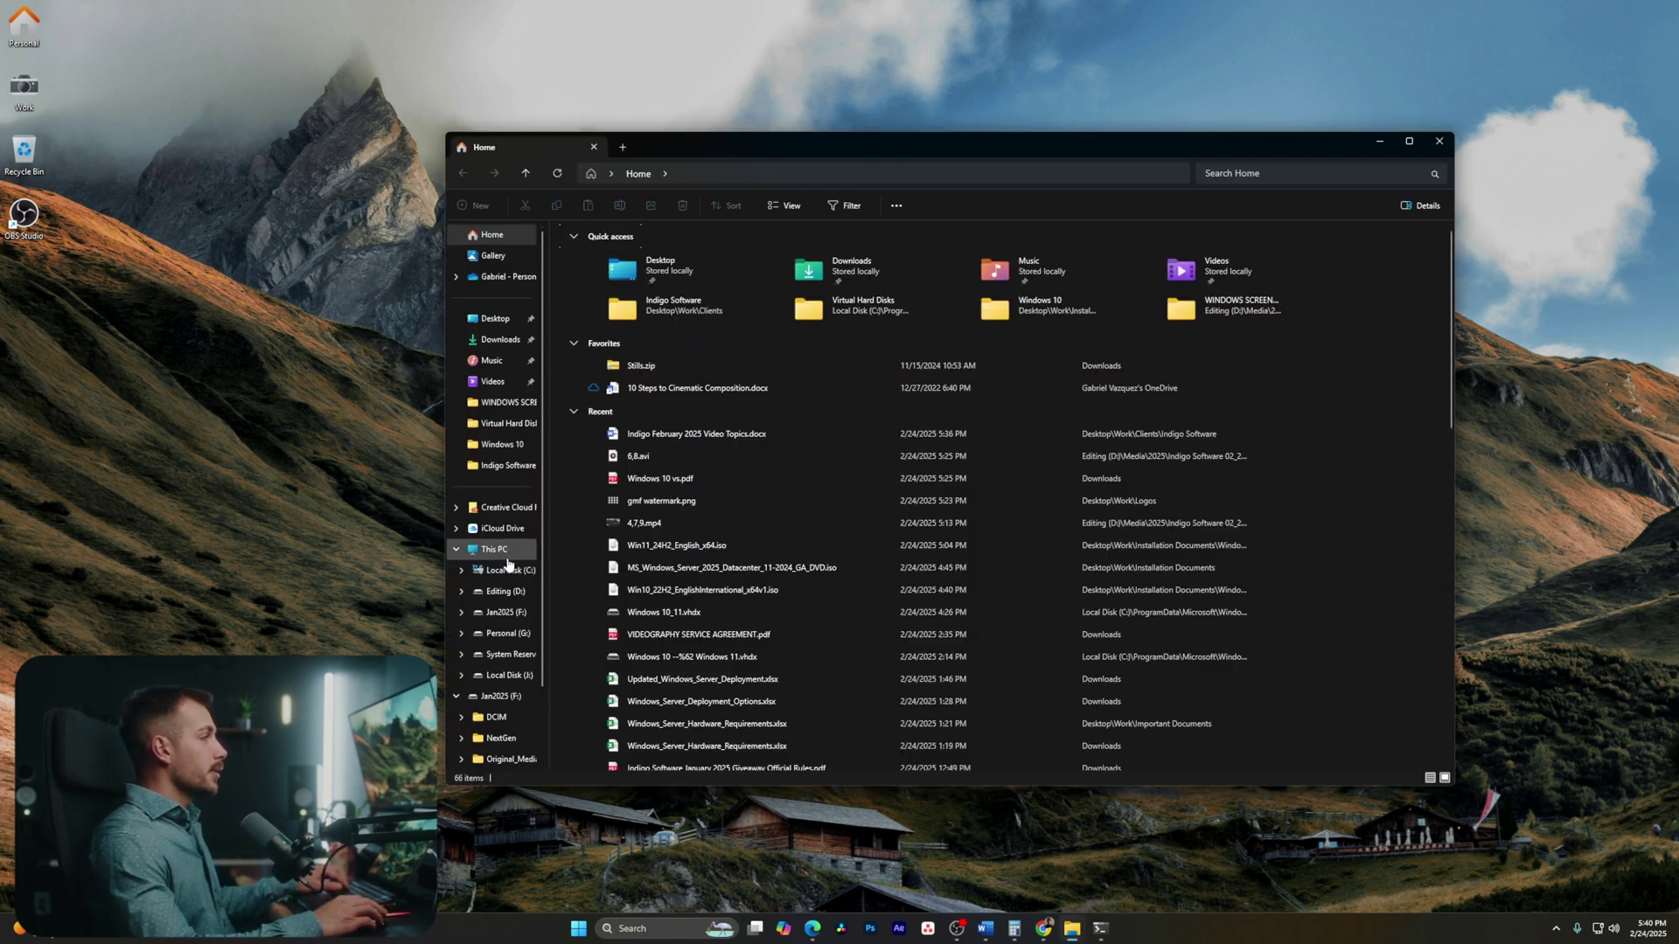
Step: Go to This PC > Editing (D:) > Media > 2025 in File Explorer
click(494, 549)
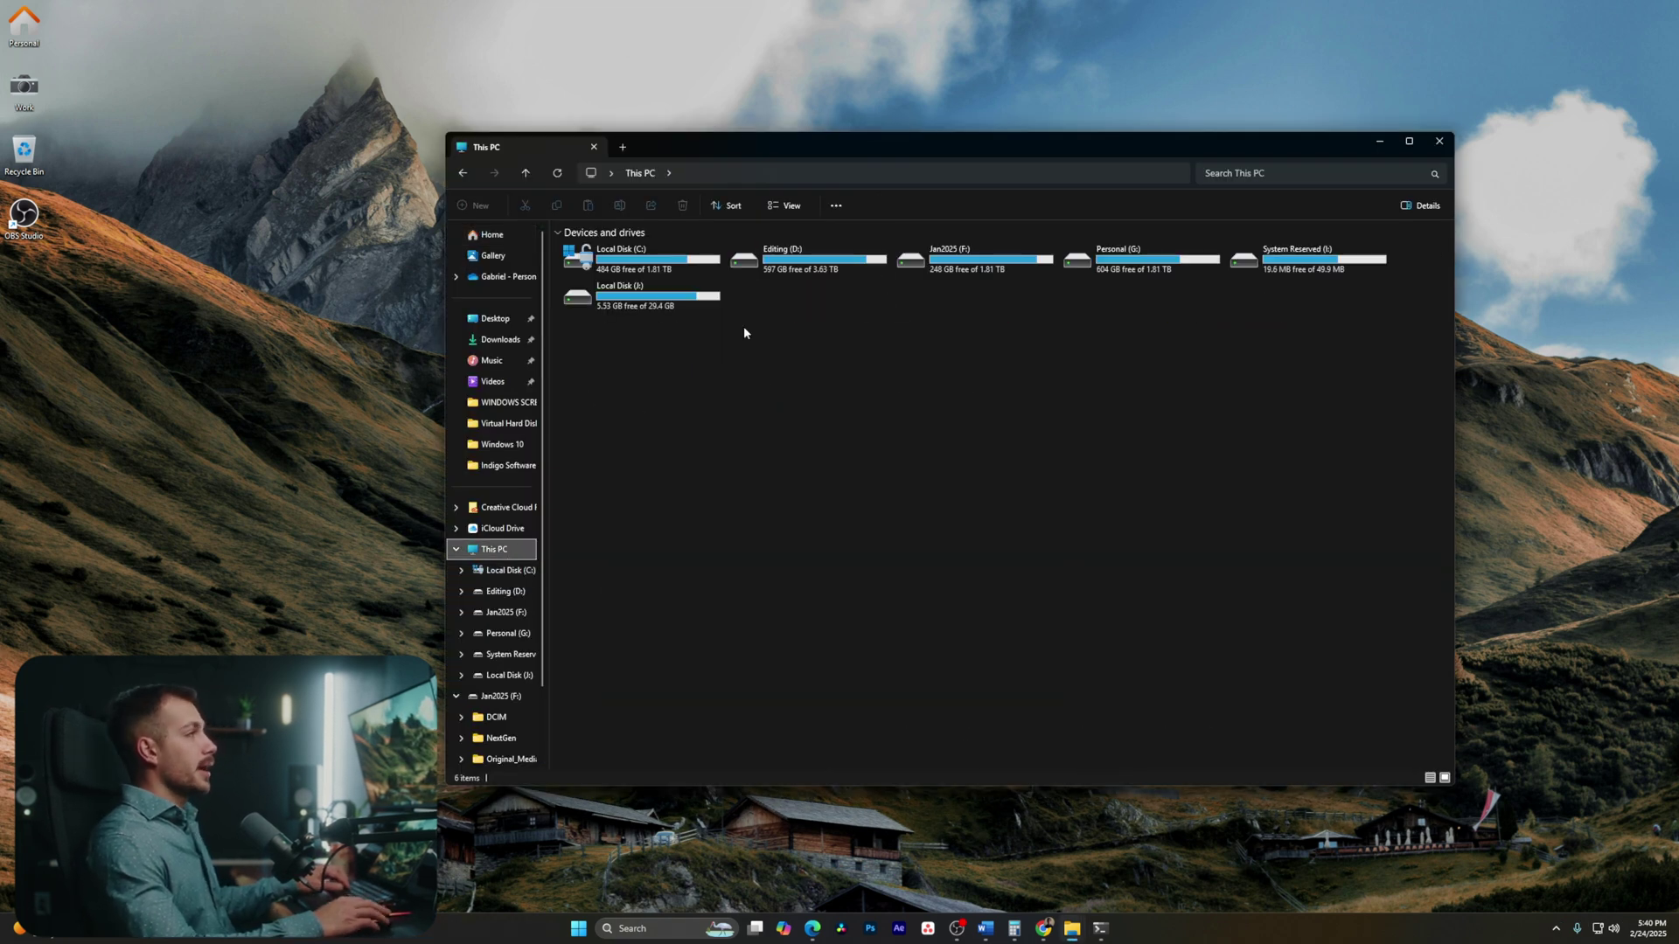
click(790, 262)
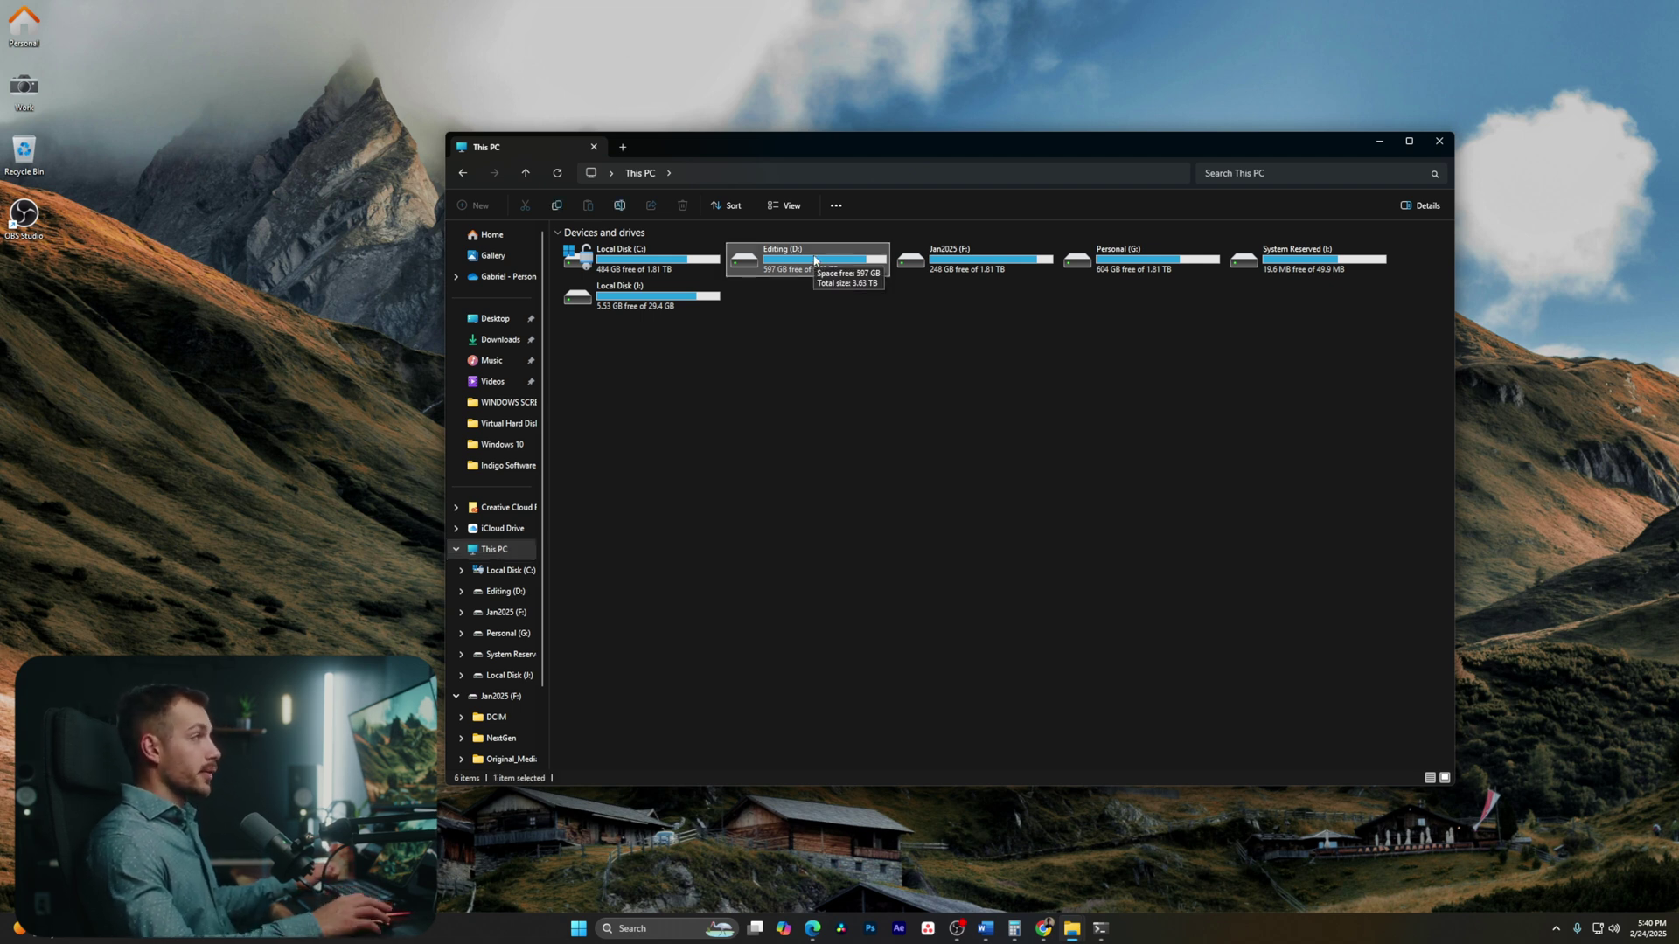
double_click(814, 259)
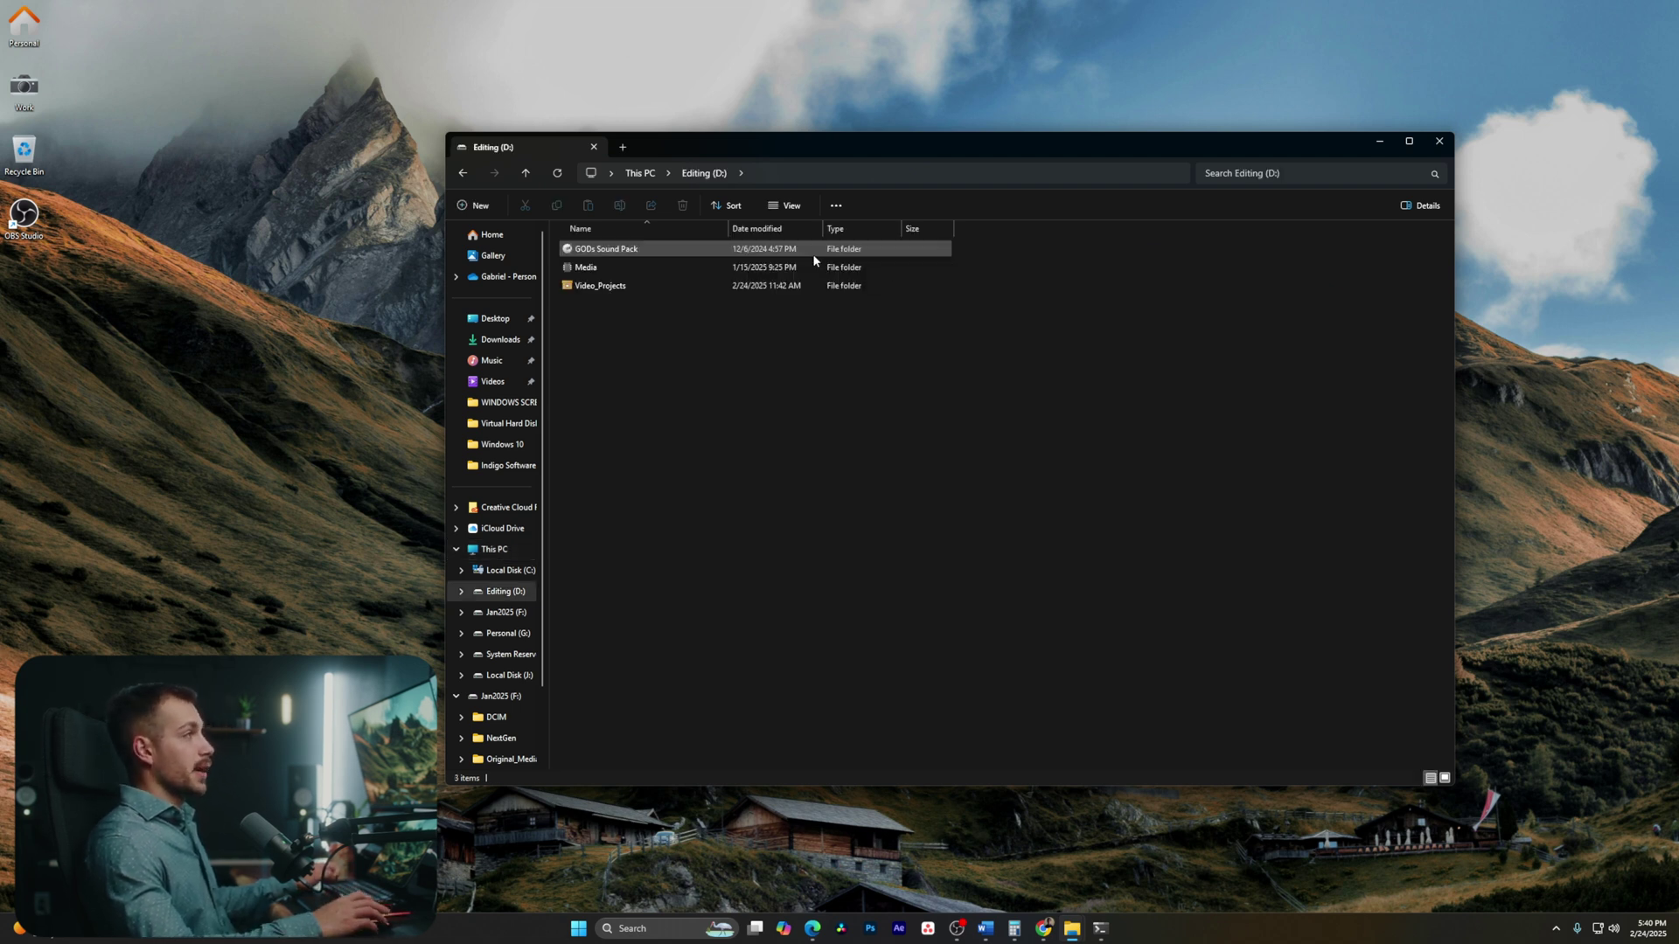
double_click(612, 270)
double_click(611, 270)
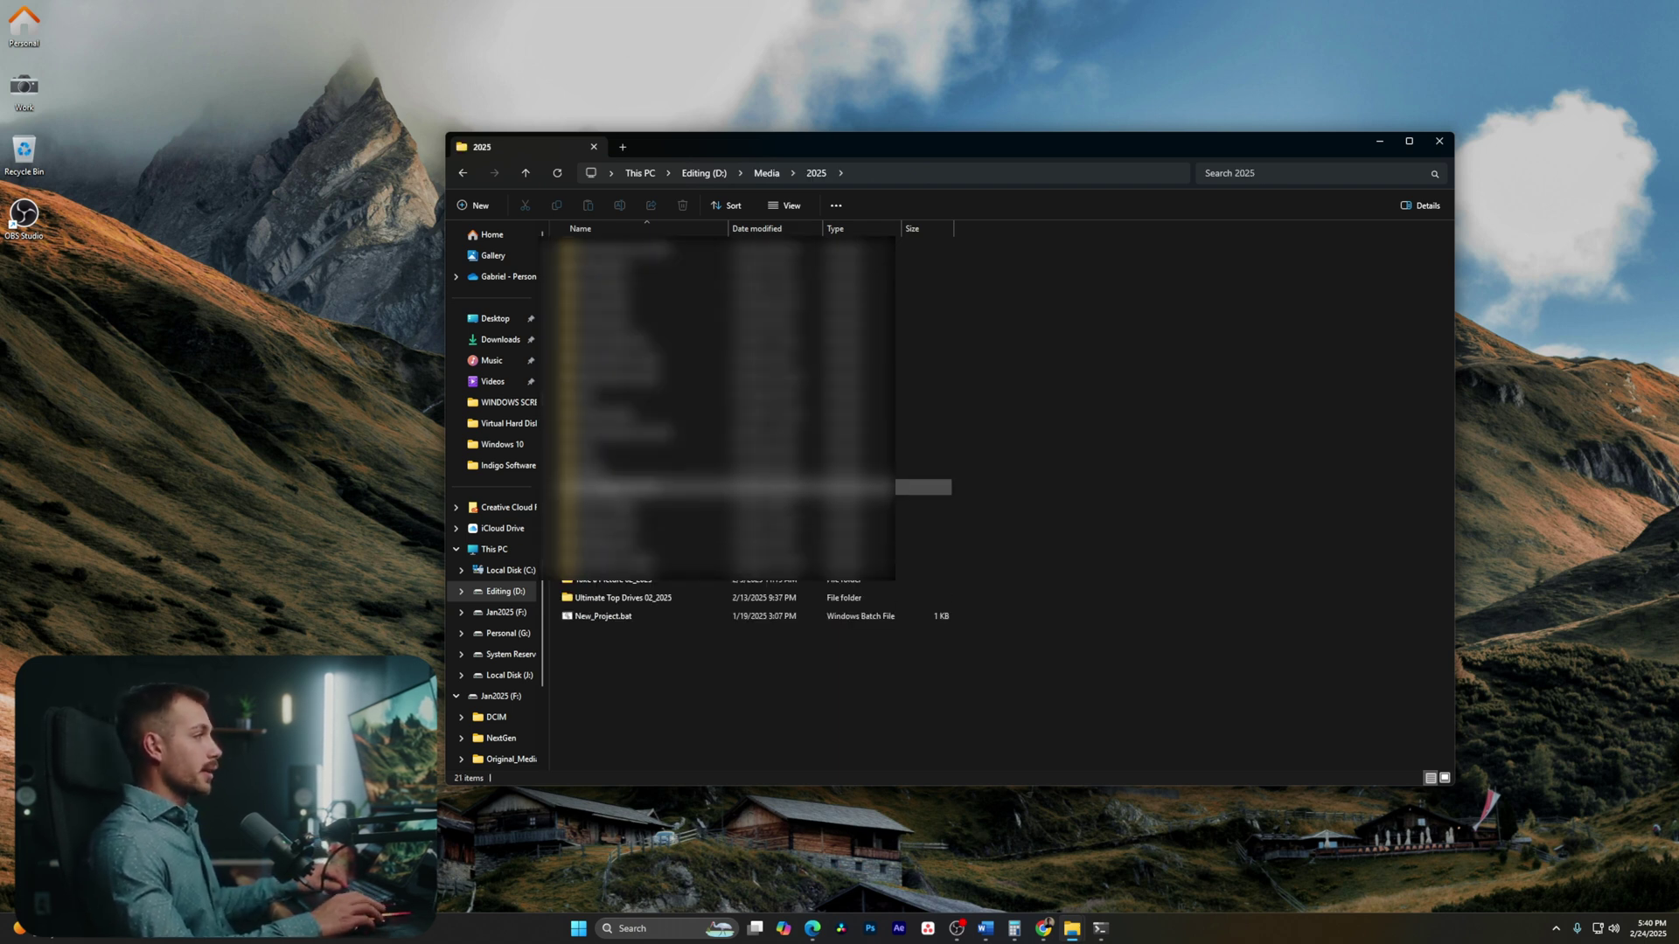
Step: Check a 2025 folder's Properties, highlighting its 404 GB size, then close the dialog
right_click(600, 470)
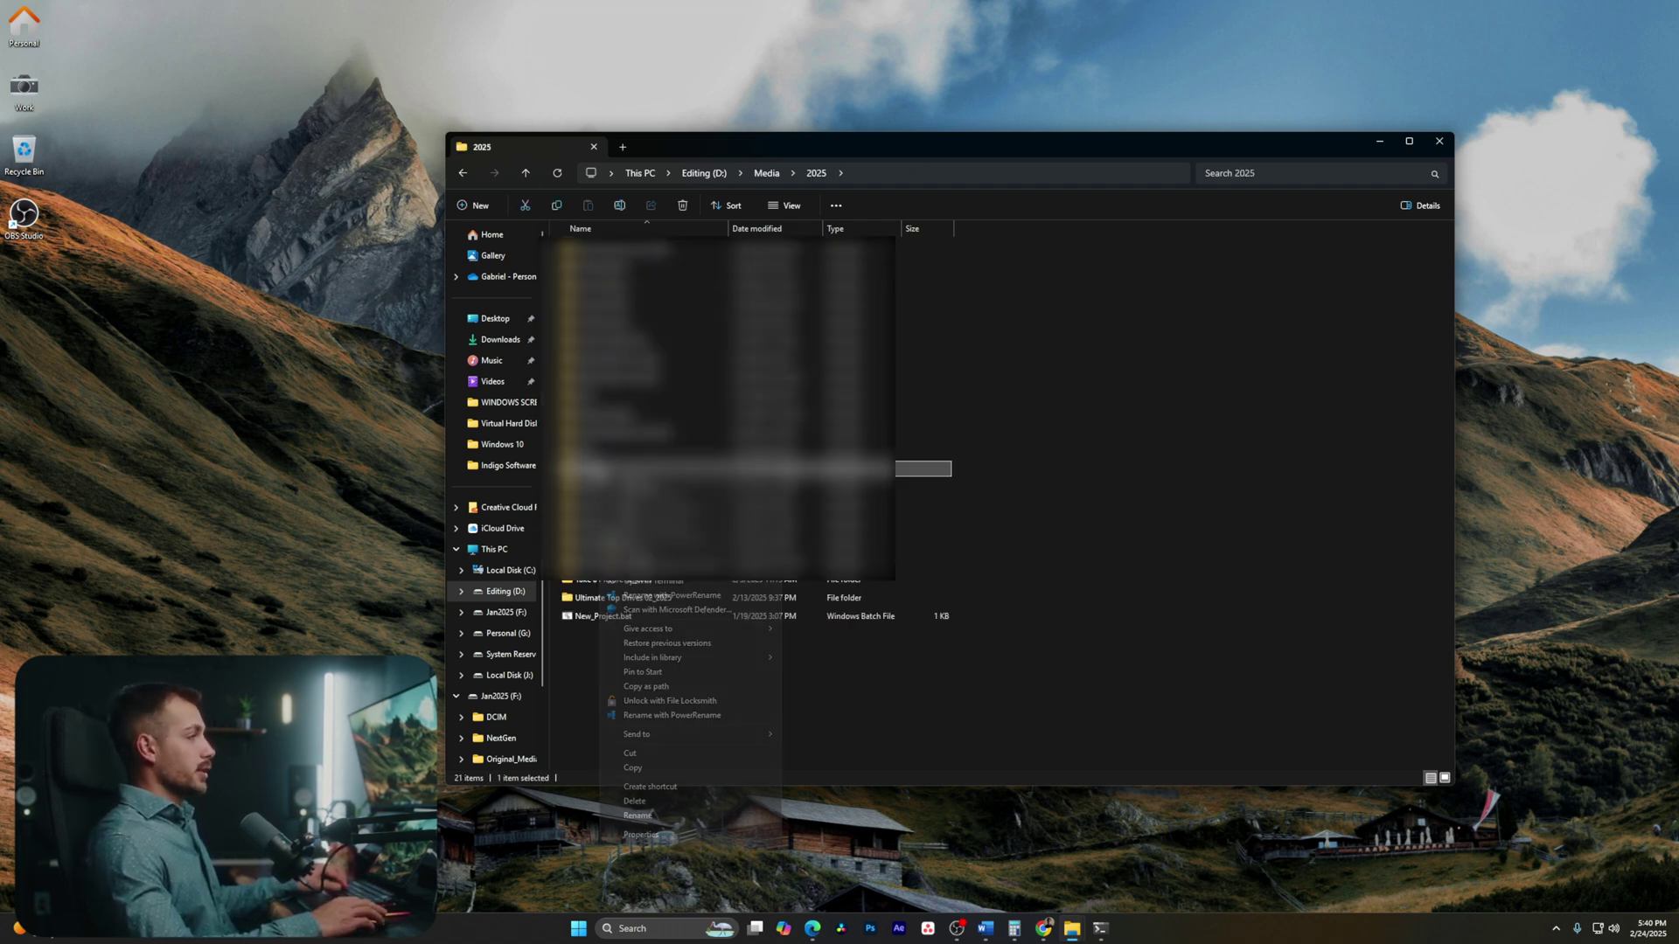
click(668, 832)
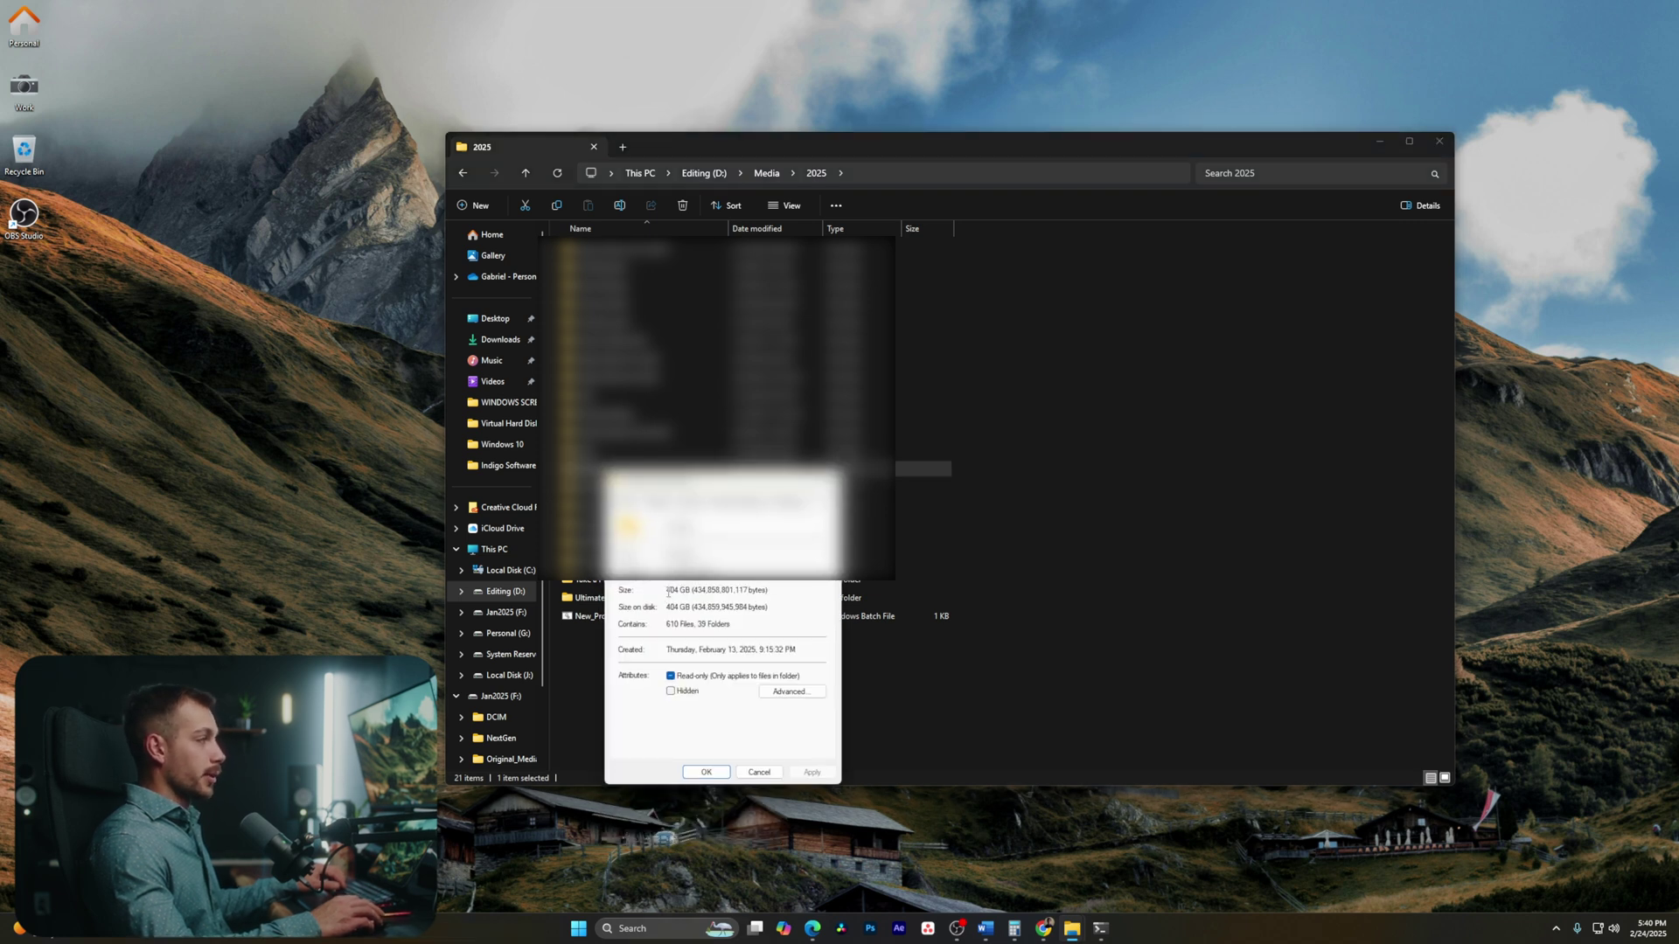
drag(666, 591, 690, 596)
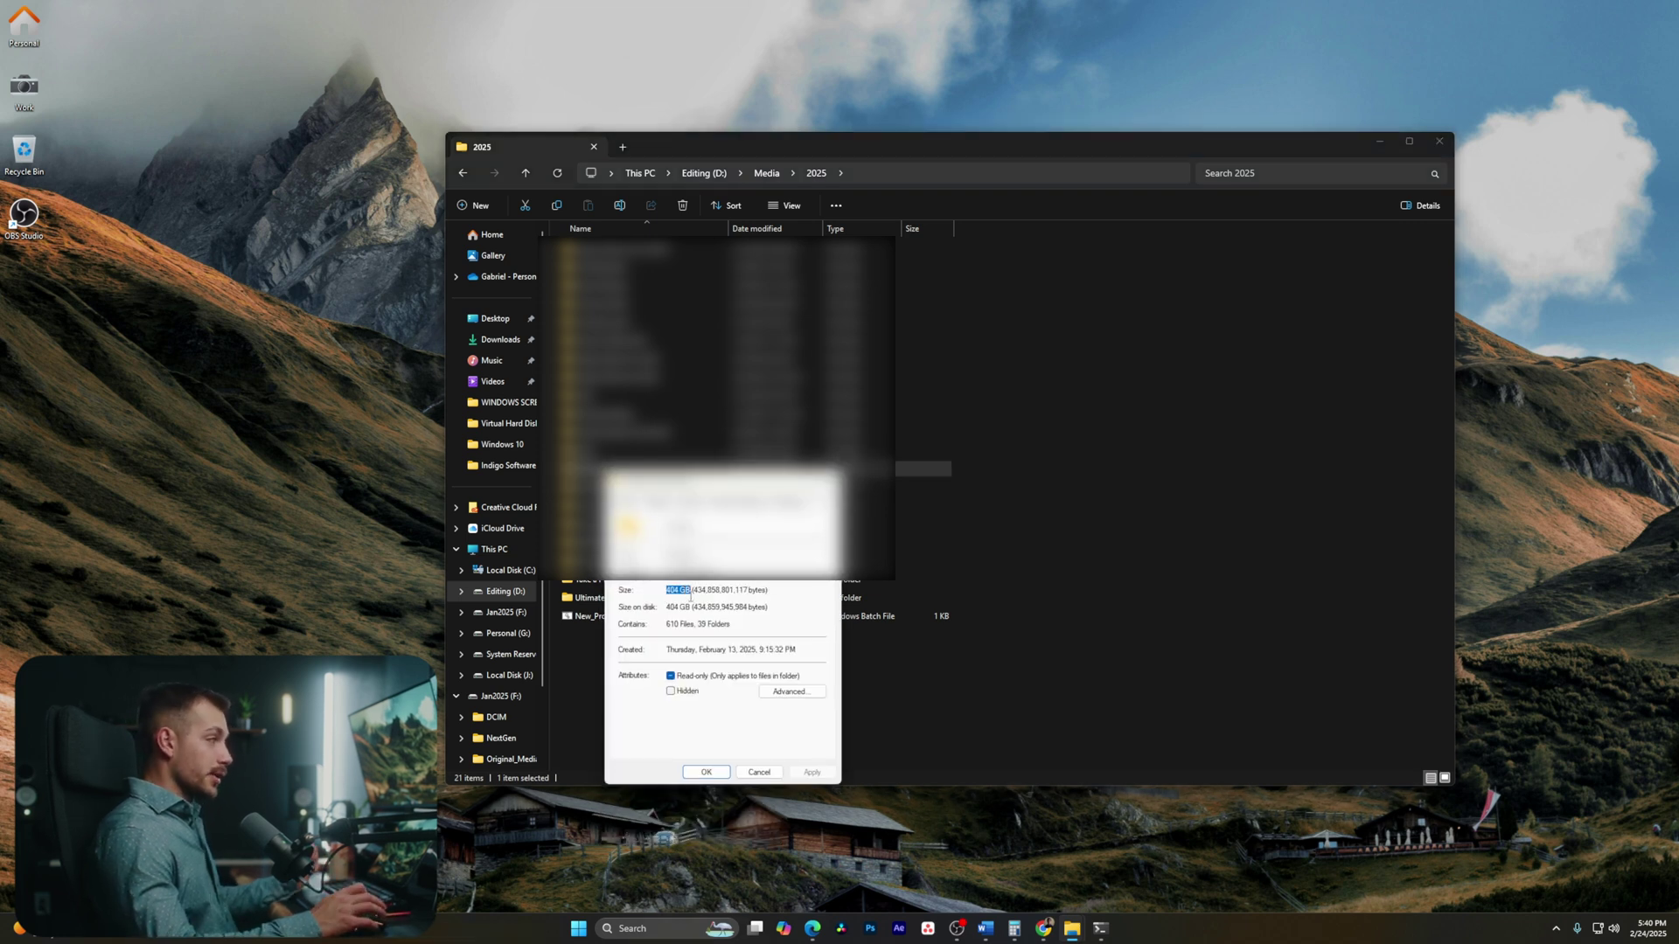
click(690, 592)
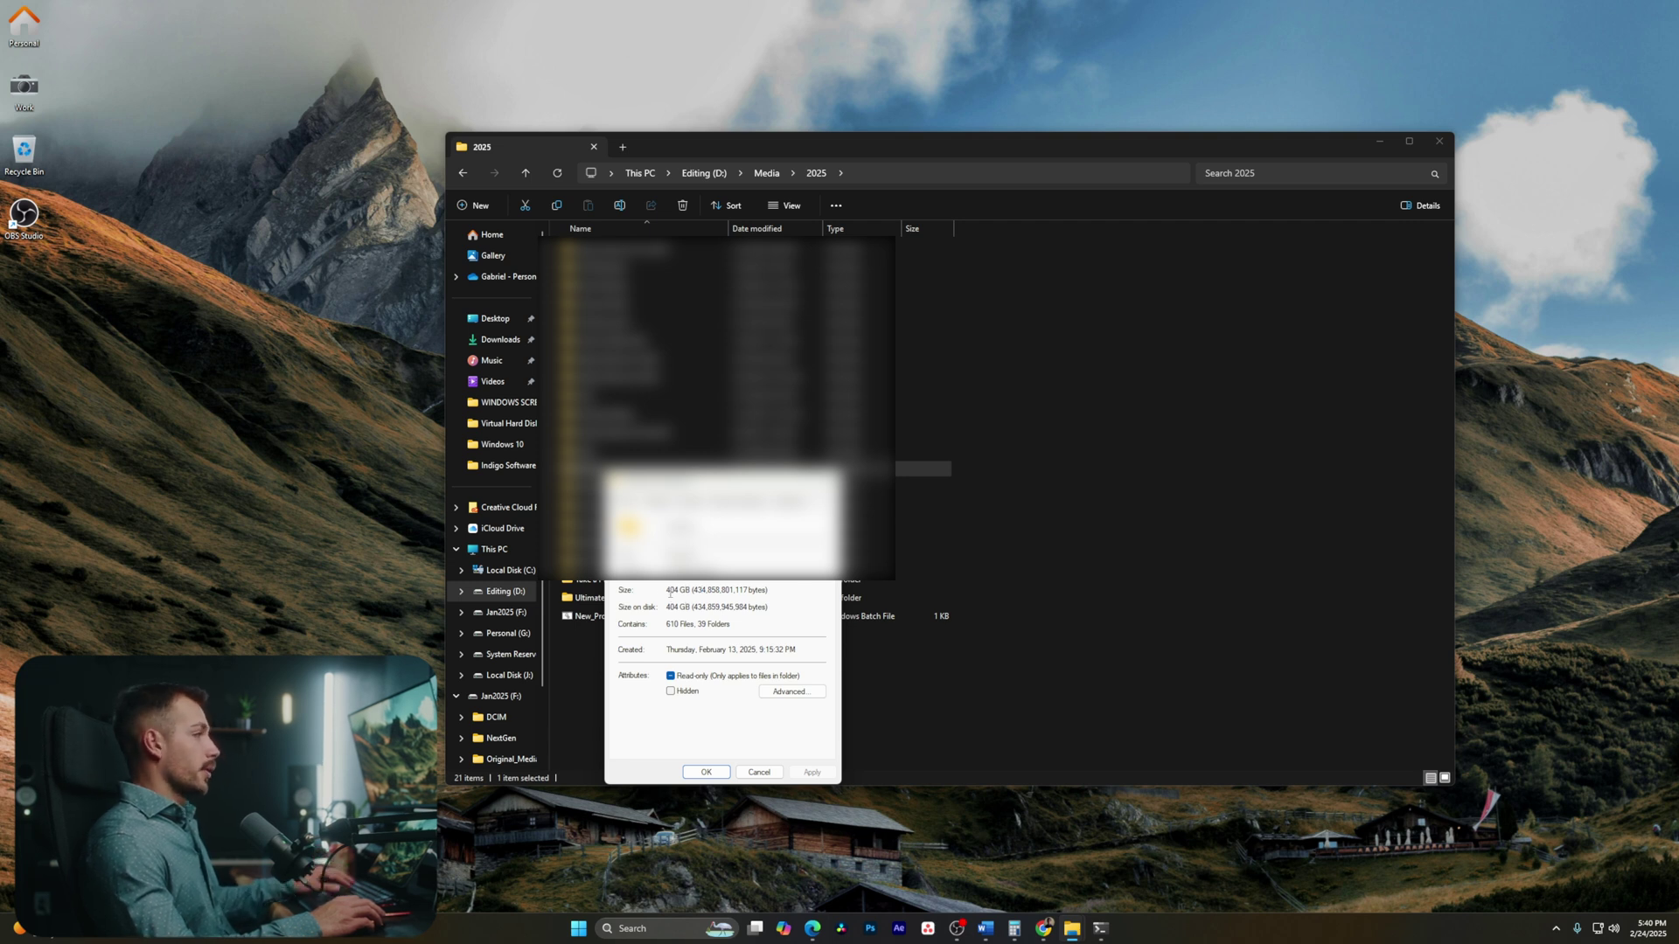
drag(667, 593, 689, 595)
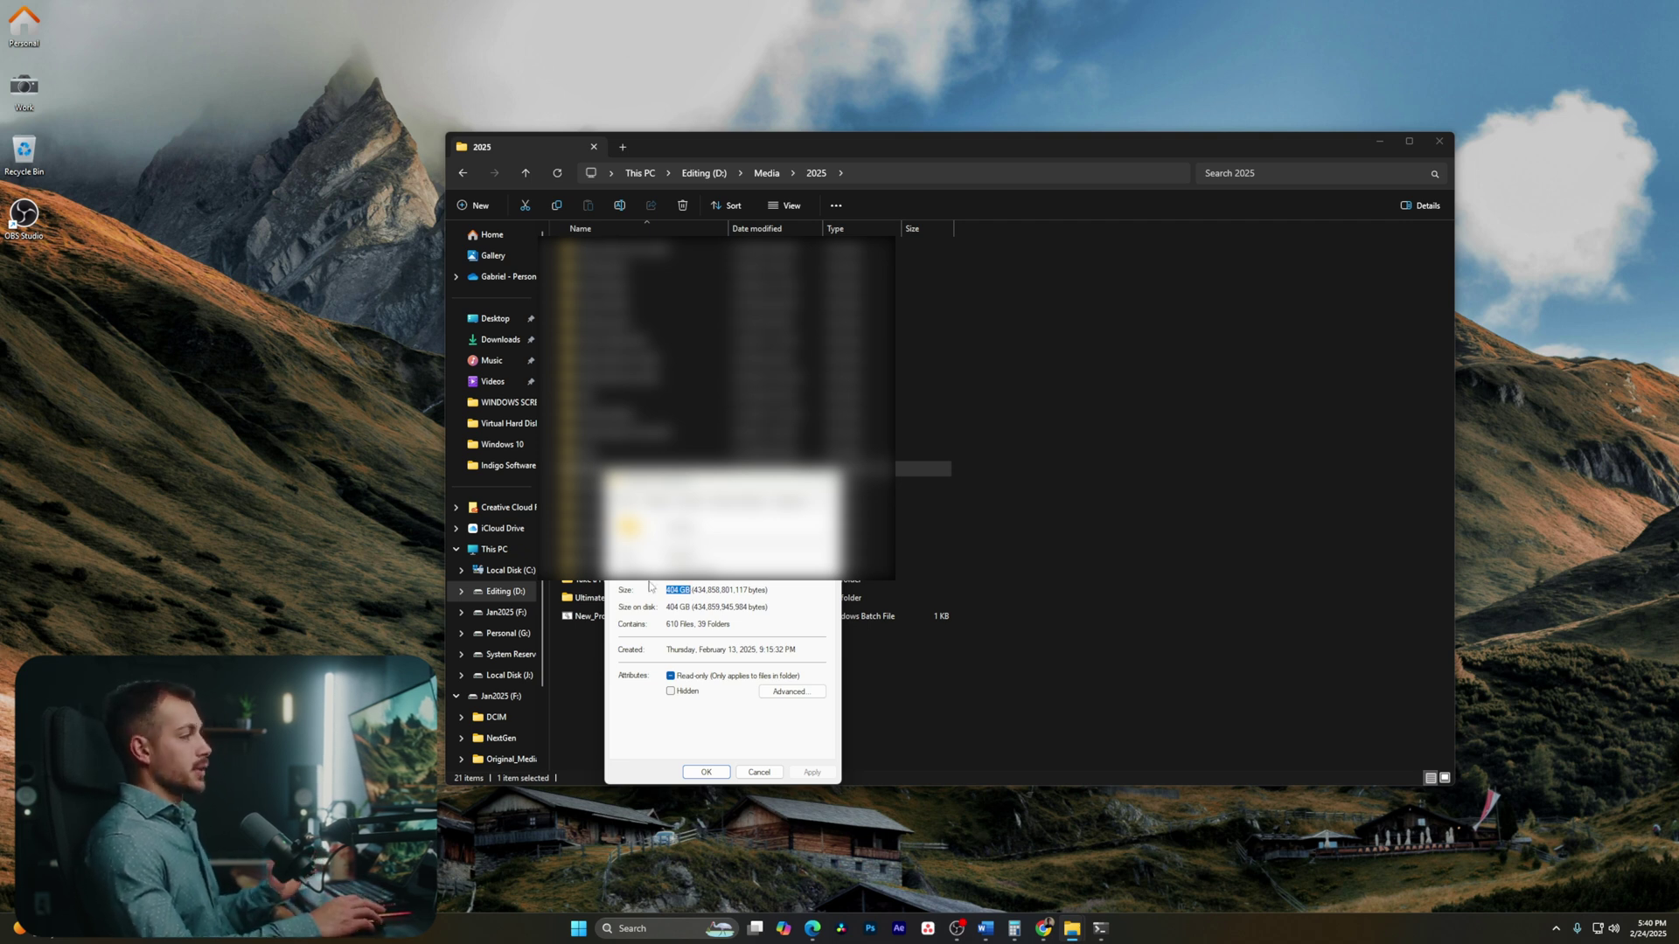
key(Escape)
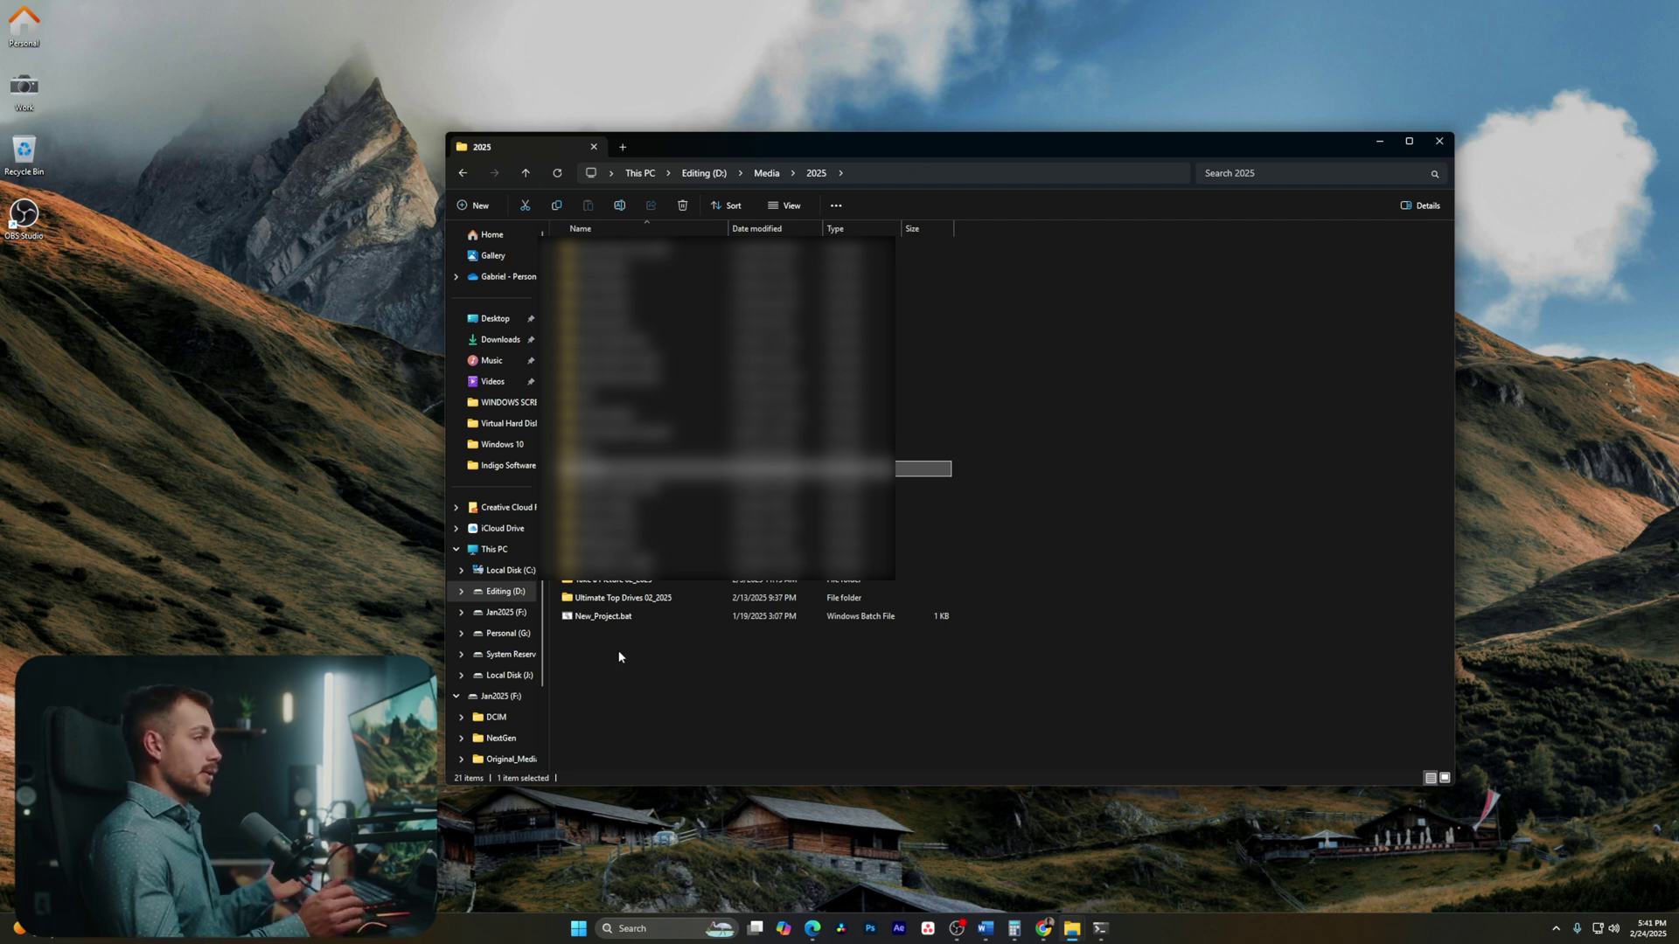
key(super+d)
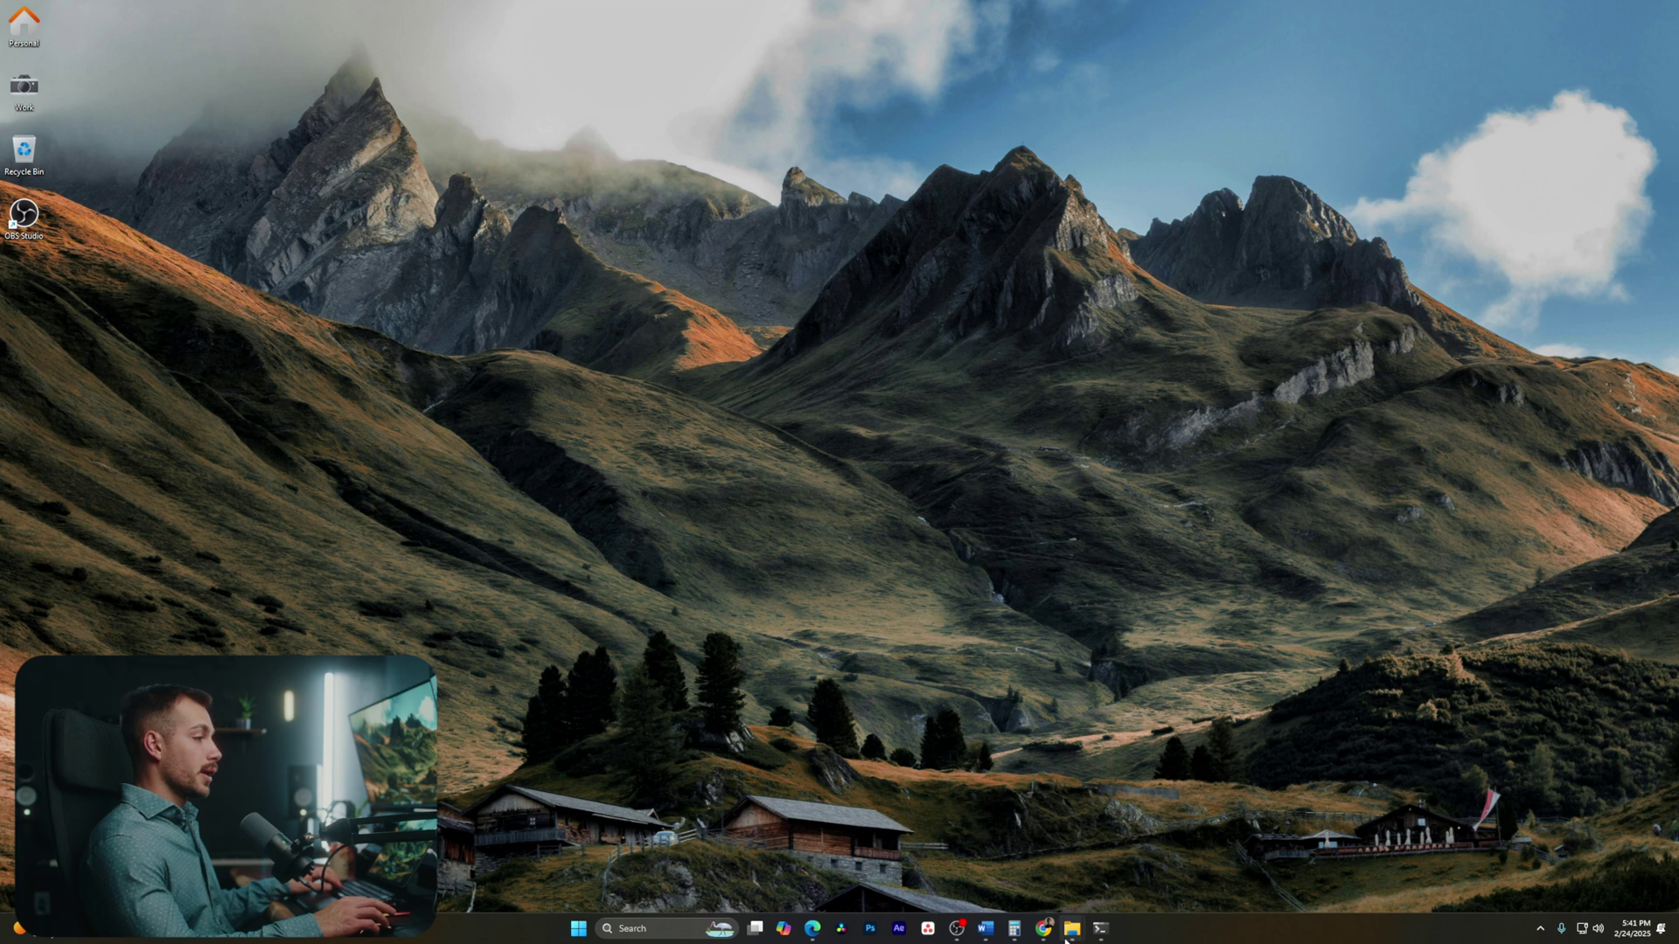
click(1006, 857)
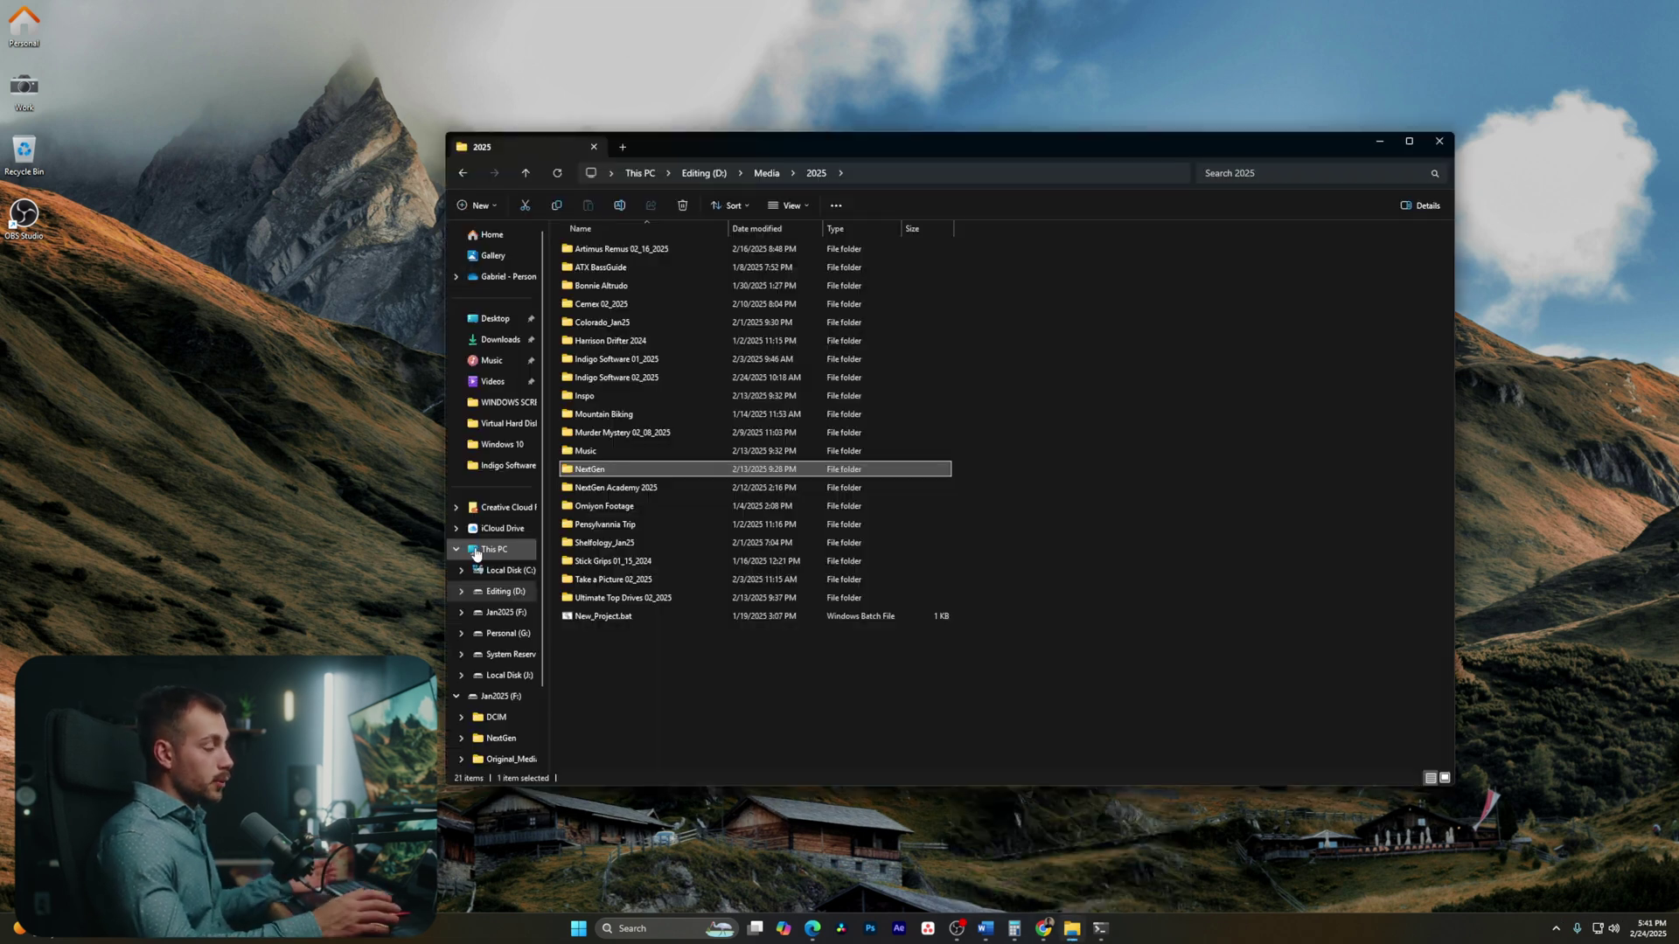
scroll(476, 554, down, 2)
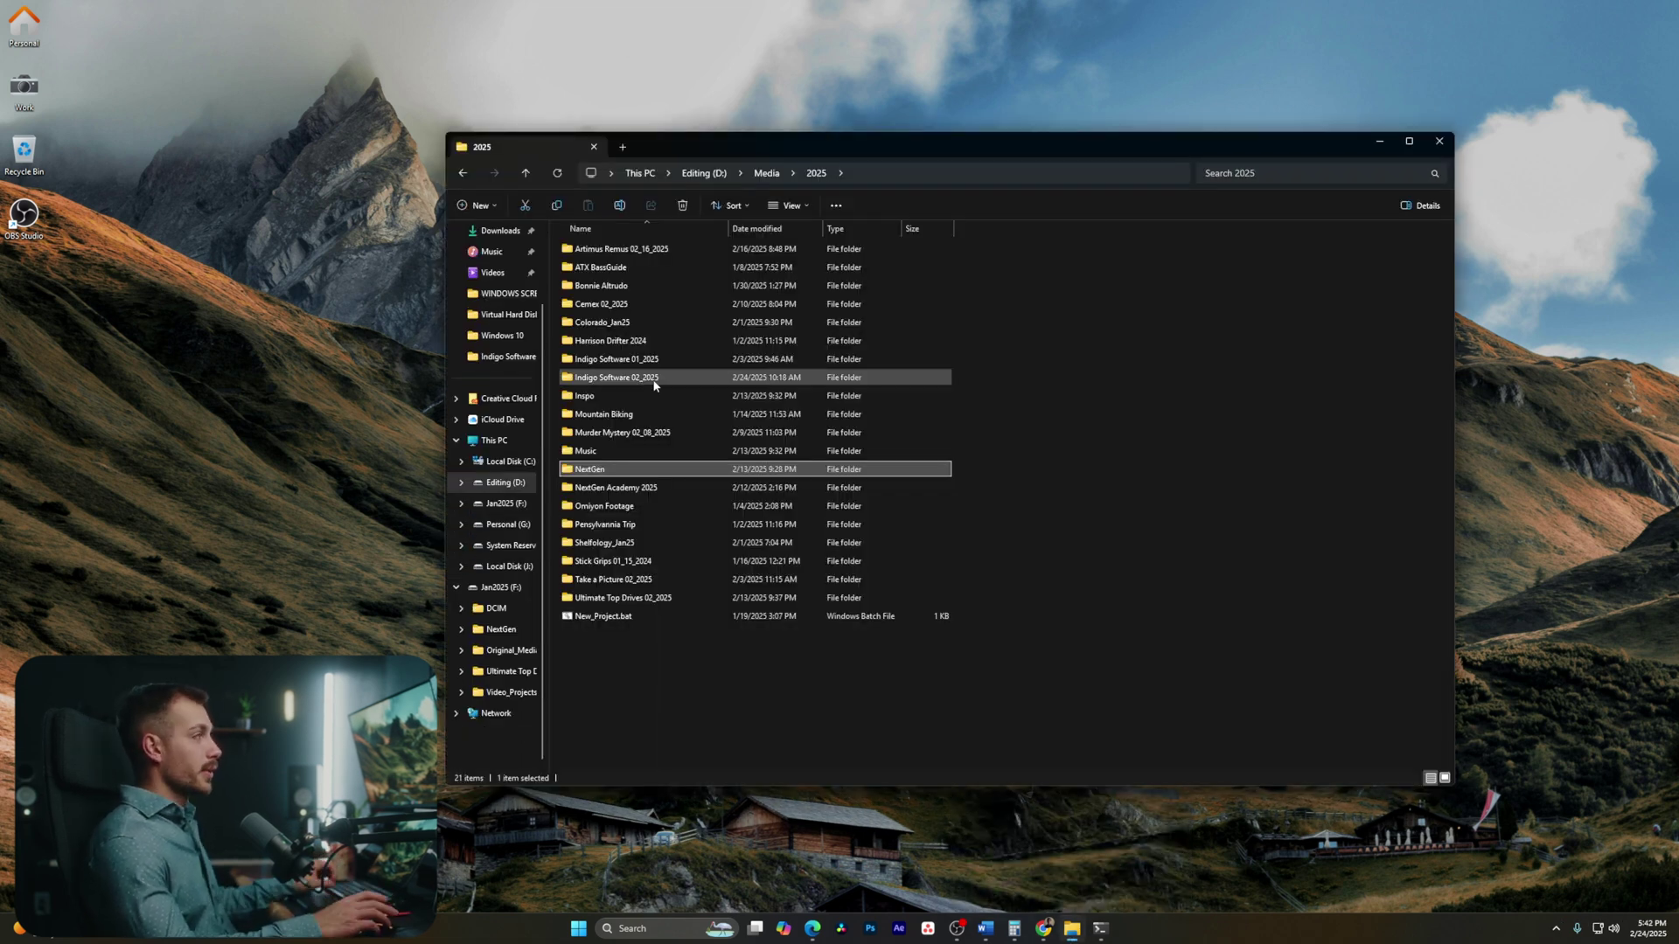